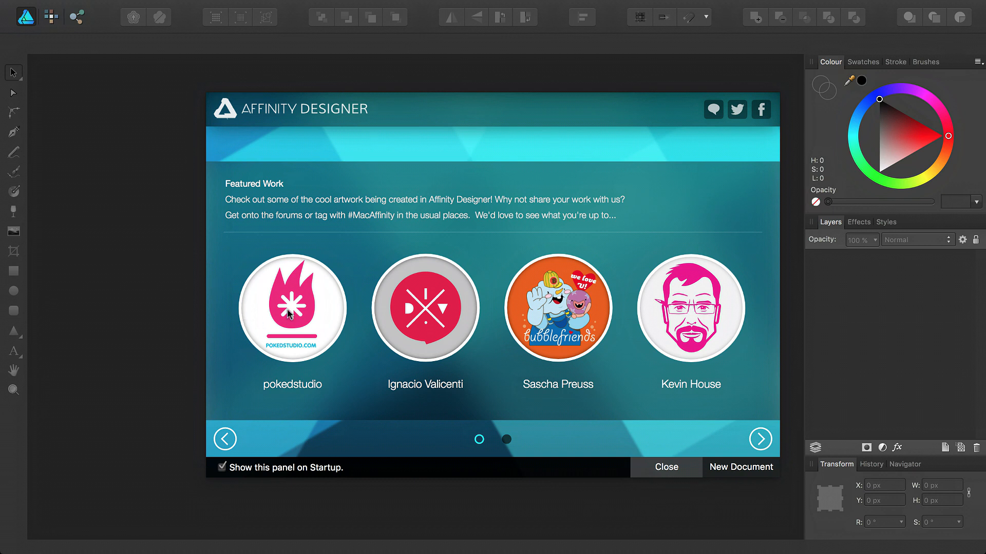
Open the Castle Under Glass sample artwork from the fourth featured artist's portfolio
{"action": "left_click", "coordinate": [703, 331]}
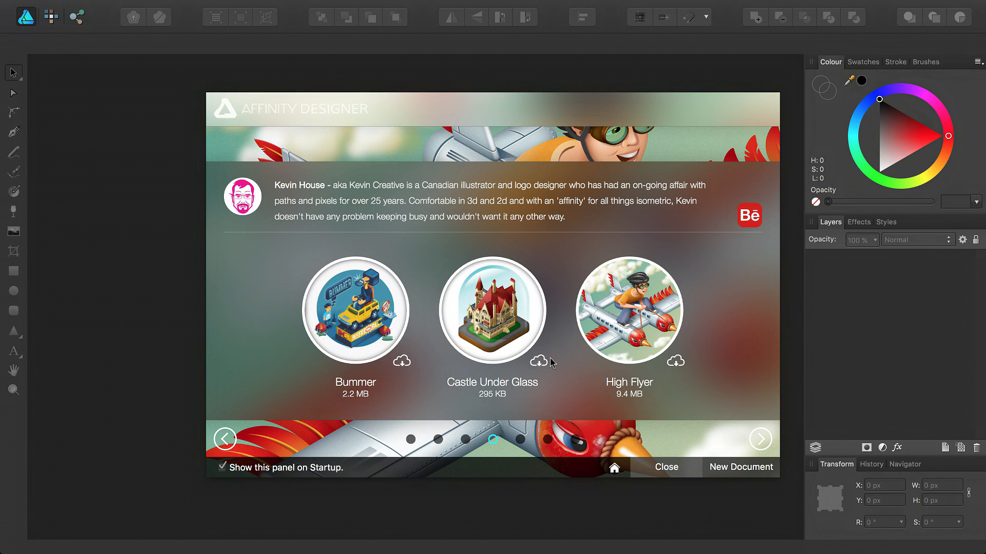
{"action": "left_click", "coordinate": [492, 329]}
{"action": "left_click", "coordinate": [502, 324]}
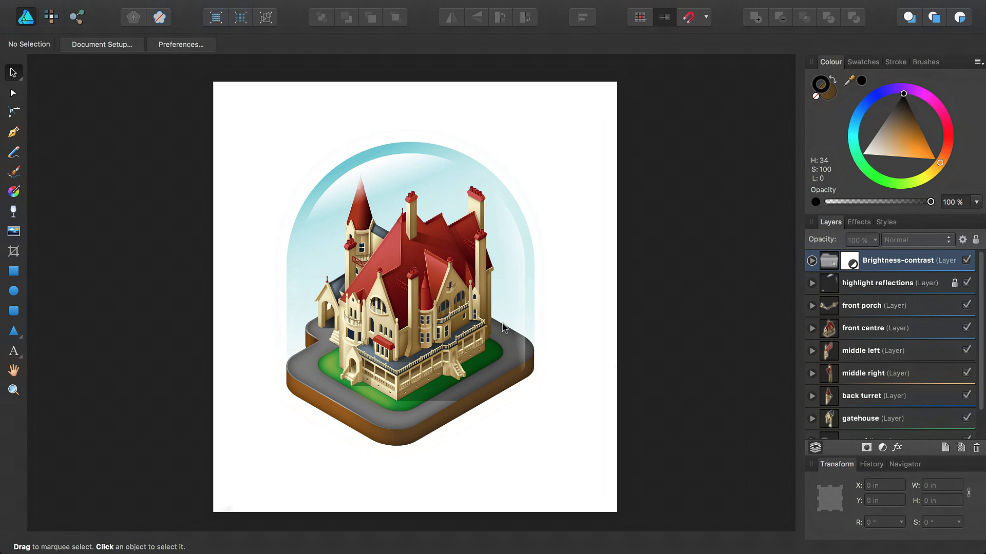
Start a new document and set its type to Print (Press-Ready)
{"action": "left_click", "coordinate": [389, 7]}
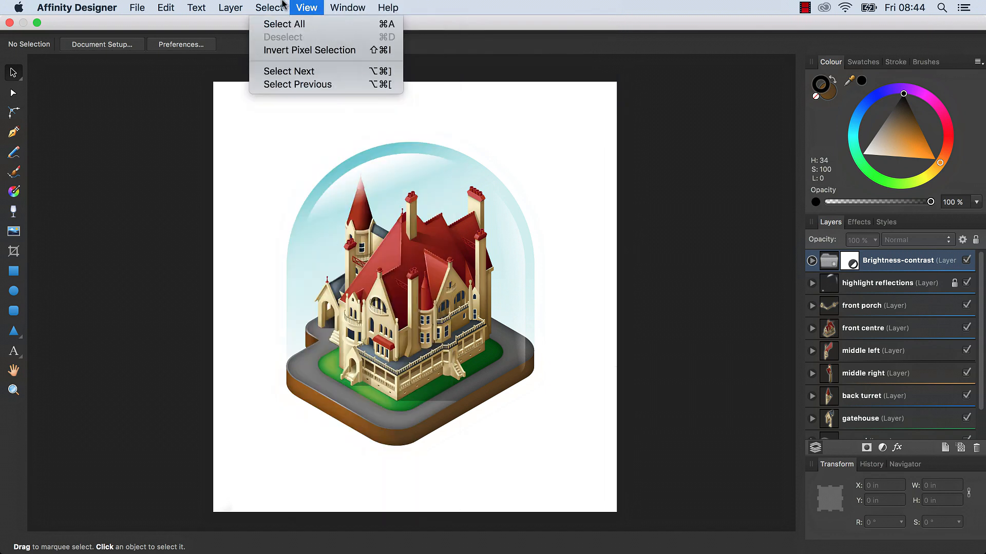
{"action": "mouse_move", "coordinate": [148, 10]}
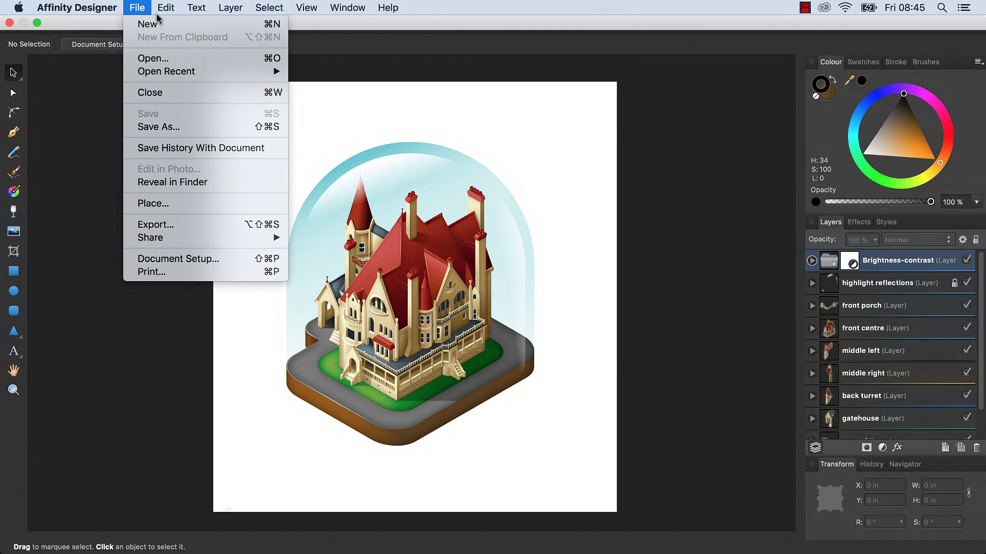
{"action": "mouse_move", "coordinate": [380, 13]}
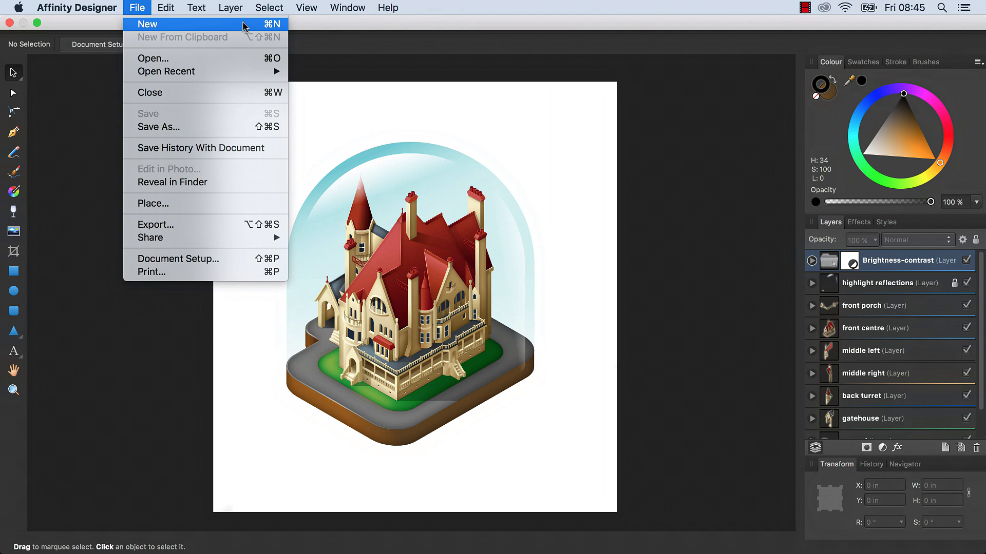
{"action": "left_click", "coordinate": [227, 27]}
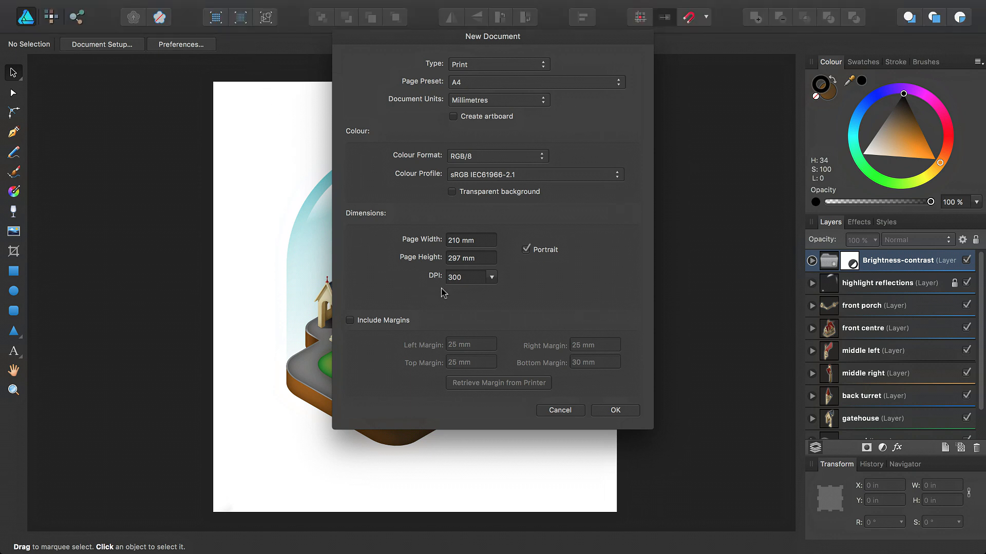
{"action": "left_click", "coordinate": [511, 66]}
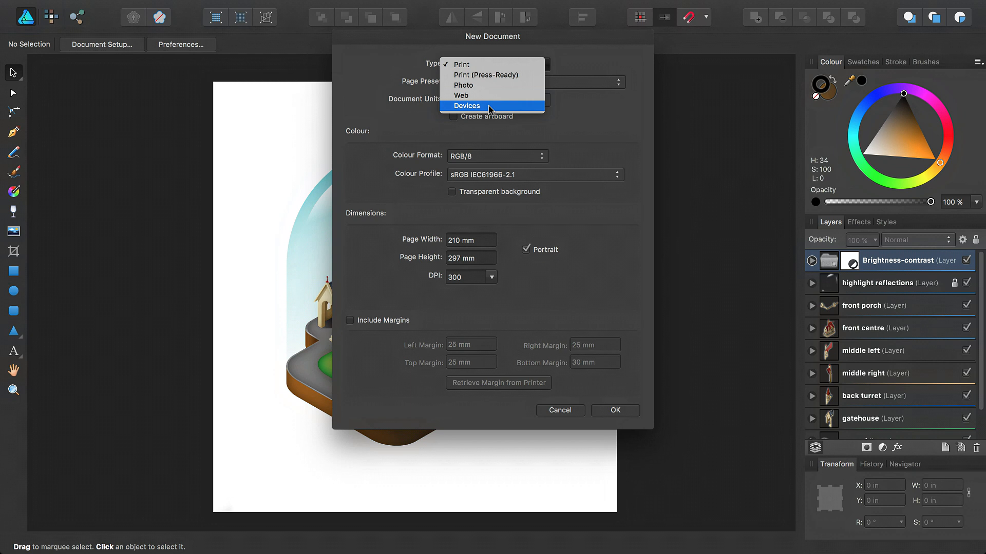
{"action": "left_click", "coordinate": [512, 77]}
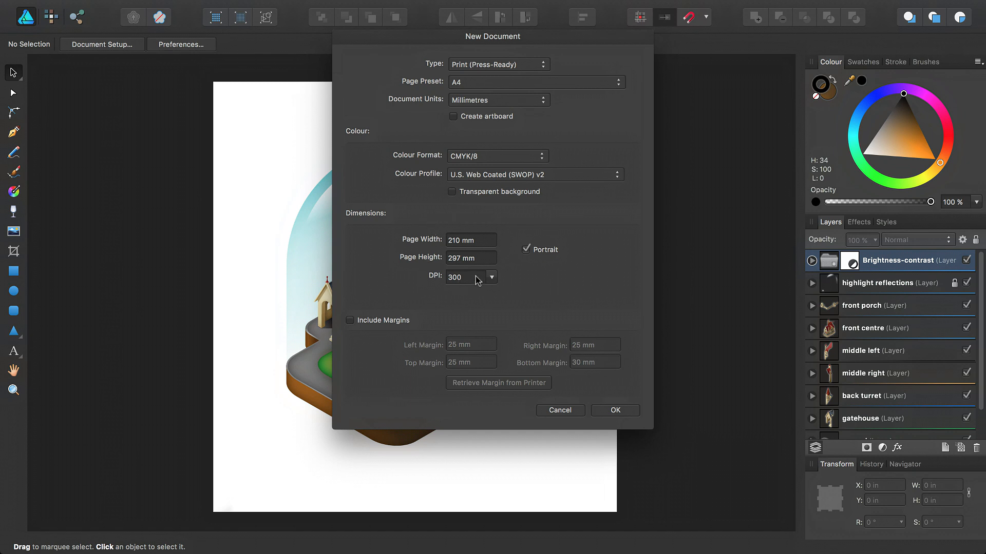
Set the page size to 168 mm wide by 260 mm high and create the document
{"action": "left_click", "coordinate": [477, 244]}
{"action": "type", "text": "168"}
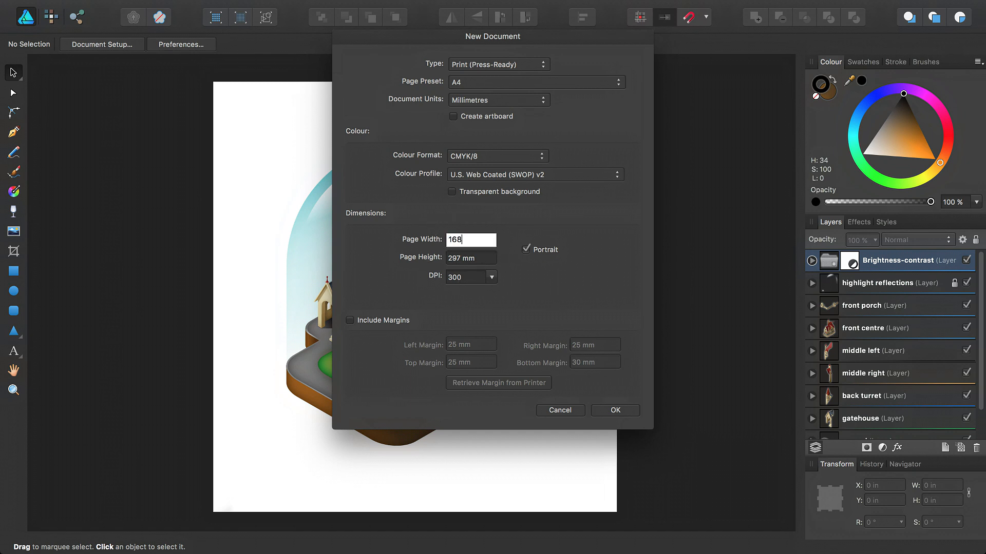
{"action": "key", "text": "Return"}
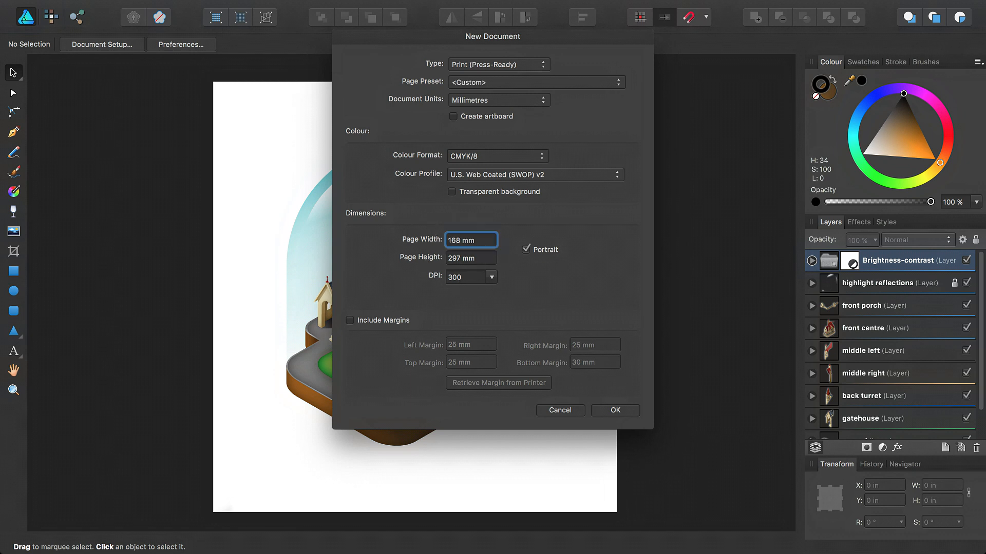
{"action": "left_click", "coordinate": [471, 259]}
{"action": "type", "text": "260"}
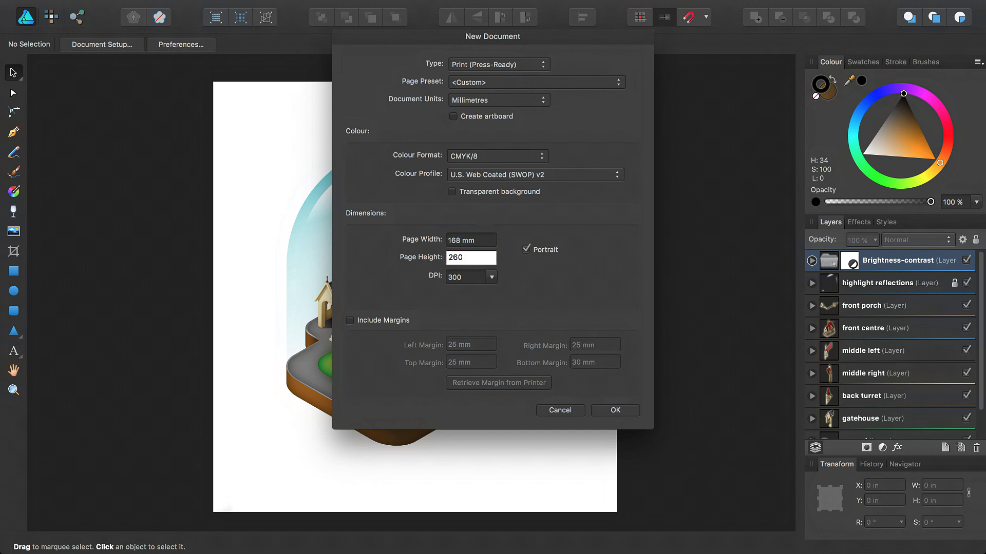
{"action": "key", "text": "Return"}
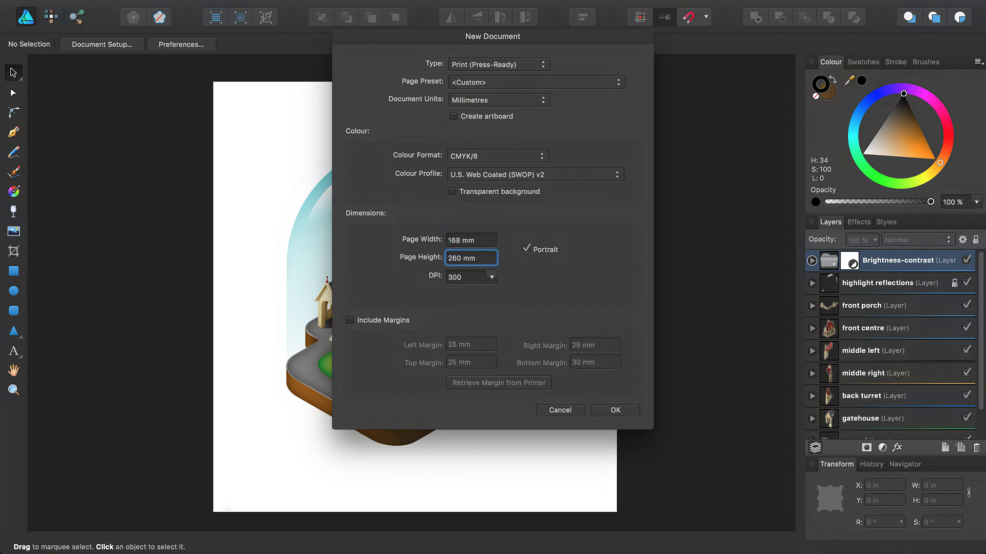
{"action": "left_click", "coordinate": [615, 411]}
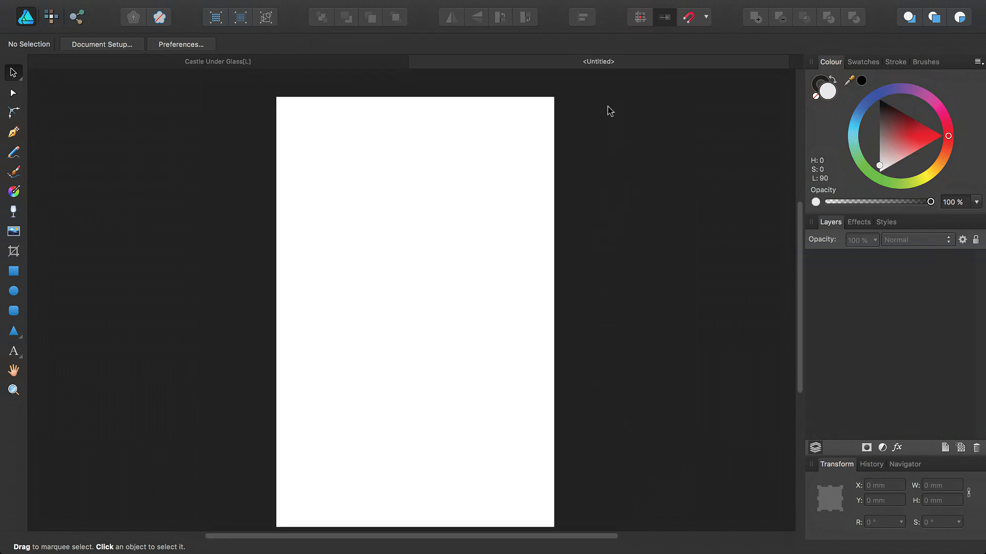
Switch to Castle Under Glass and back, and cover the untitled document's whole page with a rectangle about 184 × 287 mm
{"action": "left_click", "coordinate": [223, 63]}
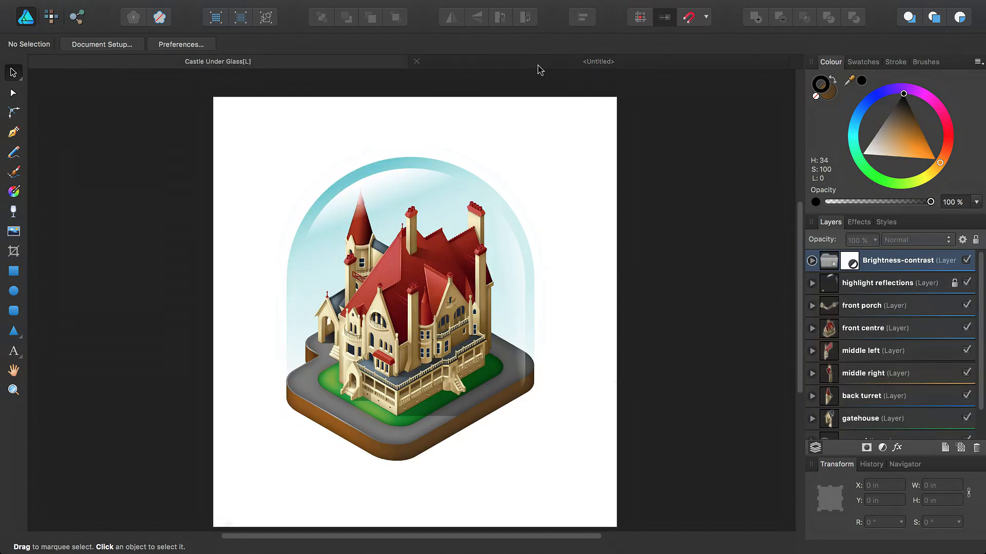
{"action": "left_click", "coordinate": [588, 66]}
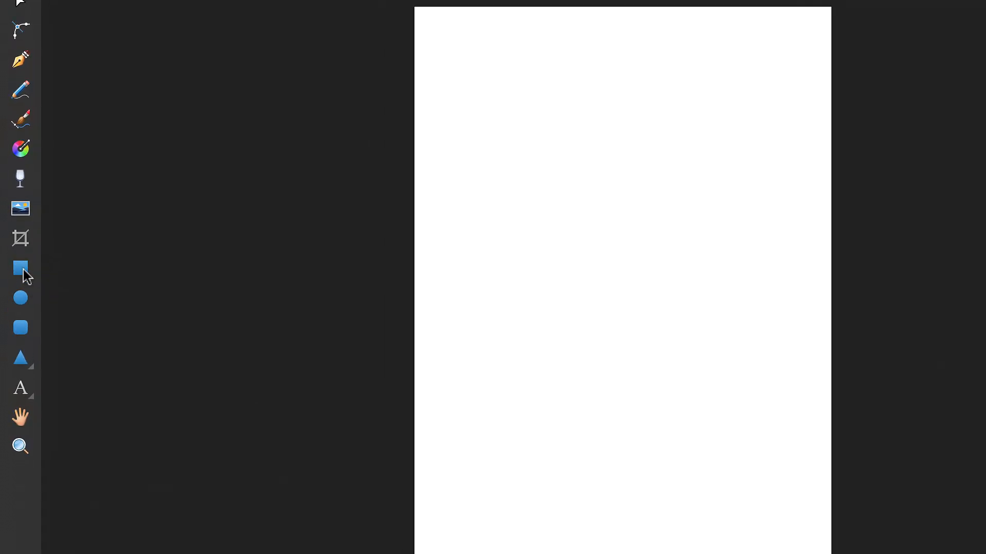
{"action": "left_click", "coordinate": [23, 274]}
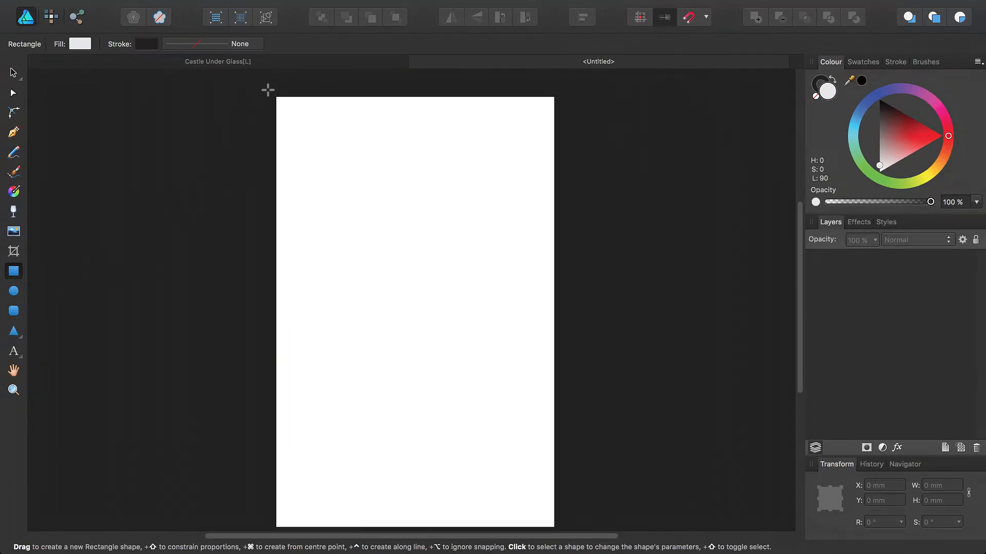
{"action": "left_click_drag", "start_coordinate": [277, 97], "coordinate": [572, 526]}
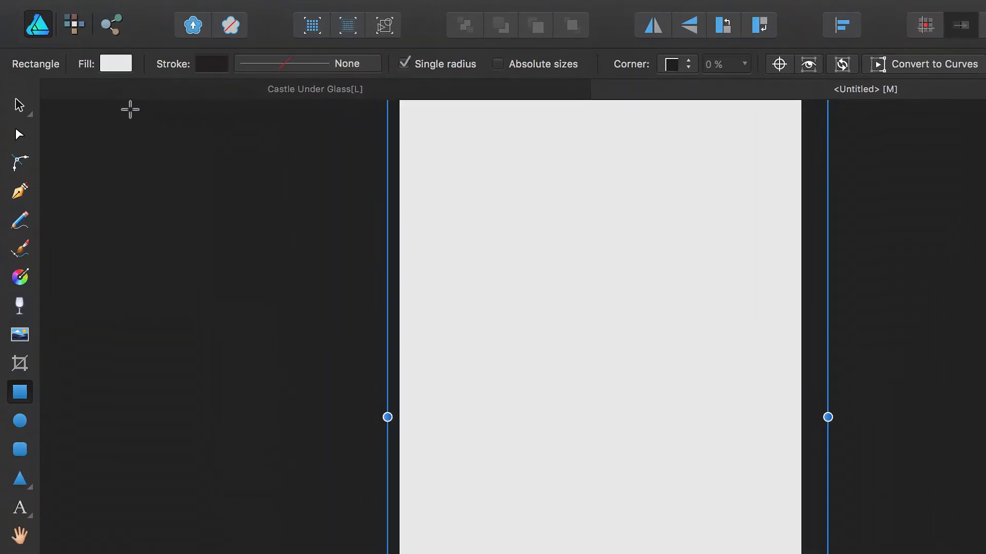
Fill the page-covering rectangle with black using CMYK sliders and lock its layer
{"action": "left_click", "coordinate": [121, 66]}
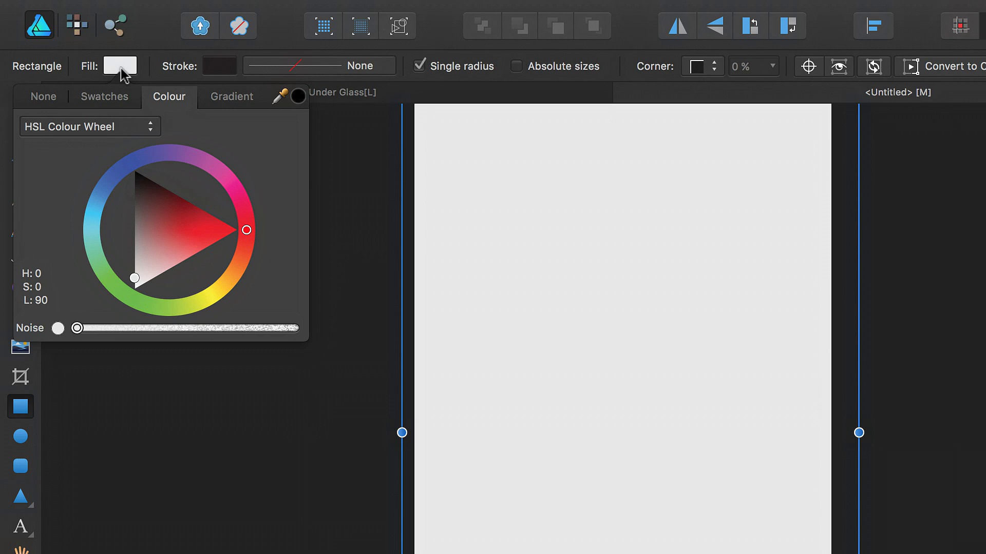
{"action": "left_click", "coordinate": [109, 127]}
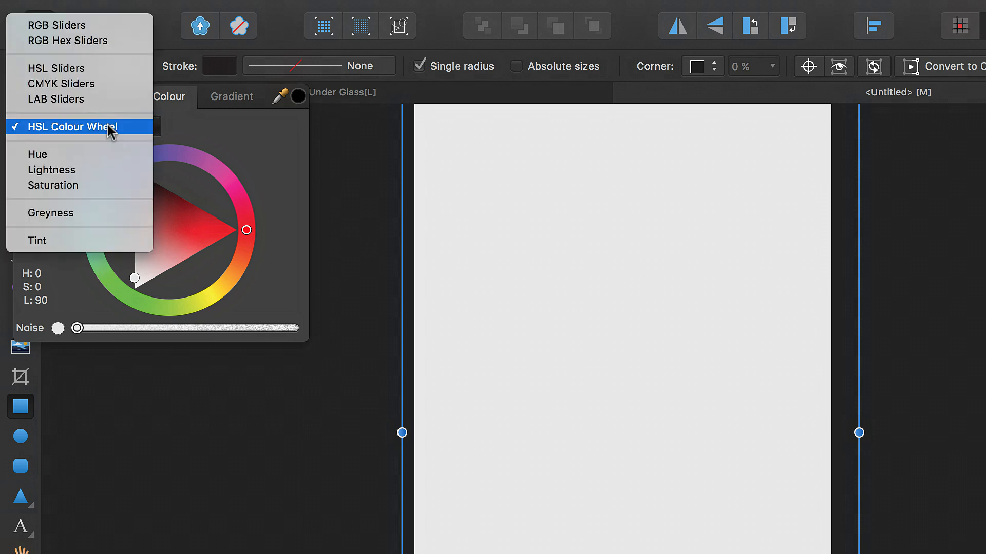
{"action": "left_click", "coordinate": [50, 86]}
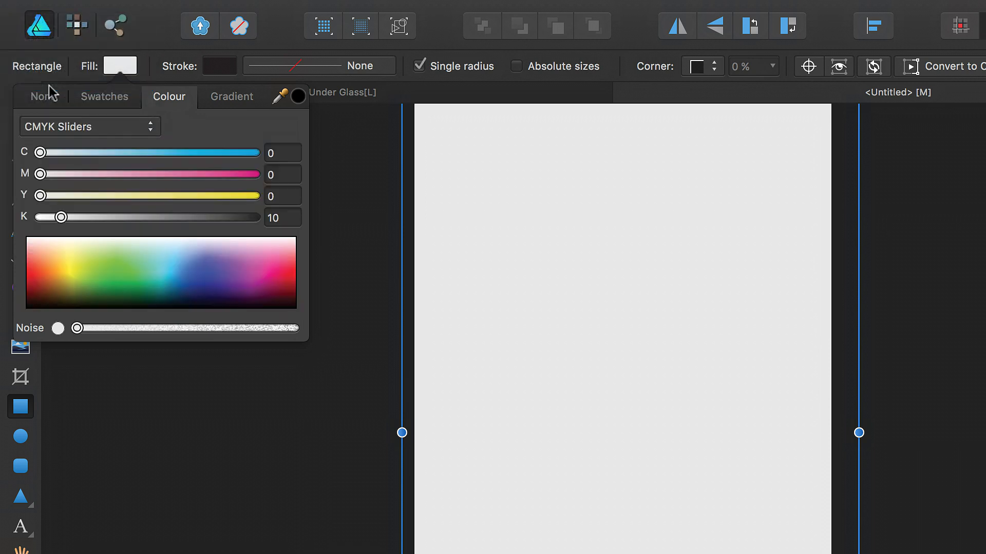
{"action": "left_click_drag", "start_coordinate": [61, 218], "coordinate": [270, 230]}
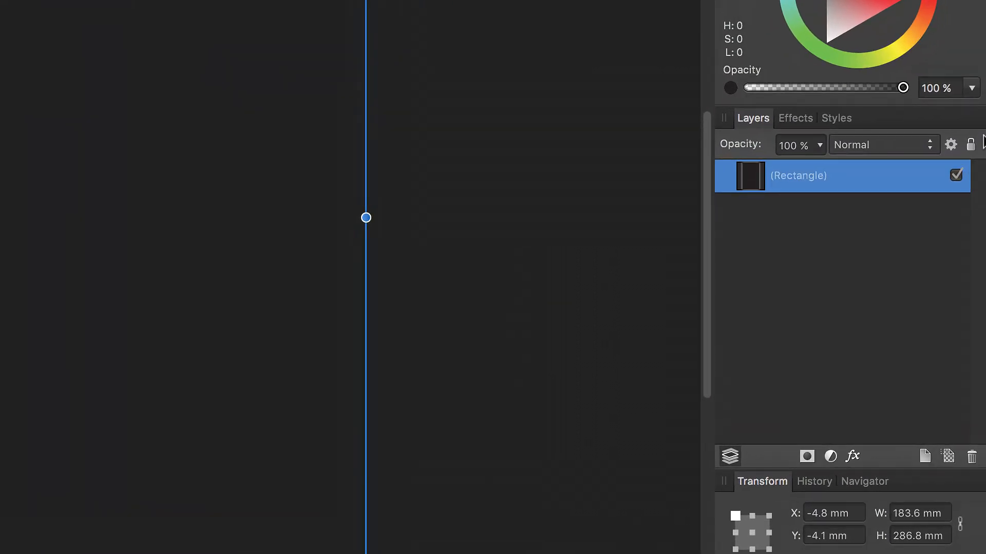
{"action": "left_click", "coordinate": [971, 145]}
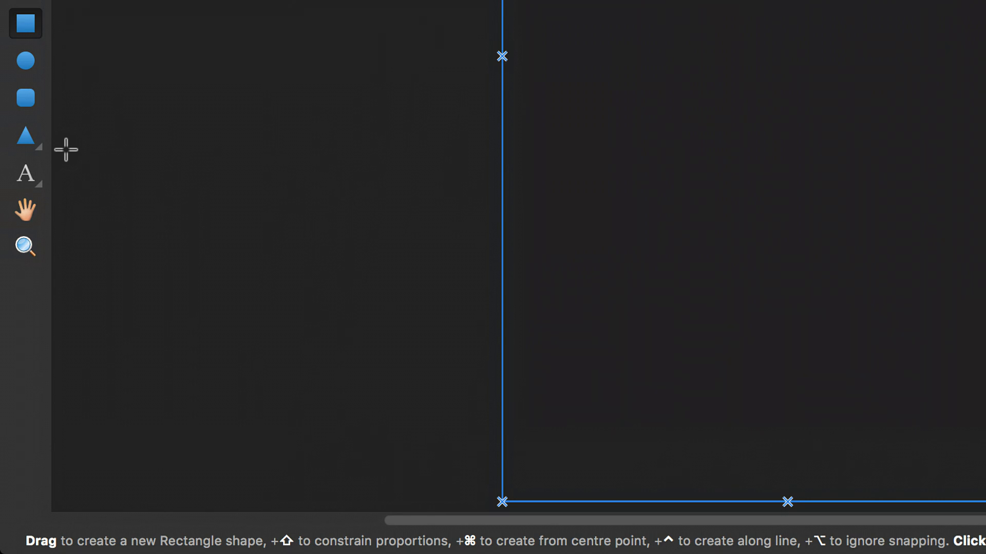
Draw a tall, narrow tear shape about 25 × 155 mm near the middle of the page
{"action": "left_click", "coordinate": [40, 147]}
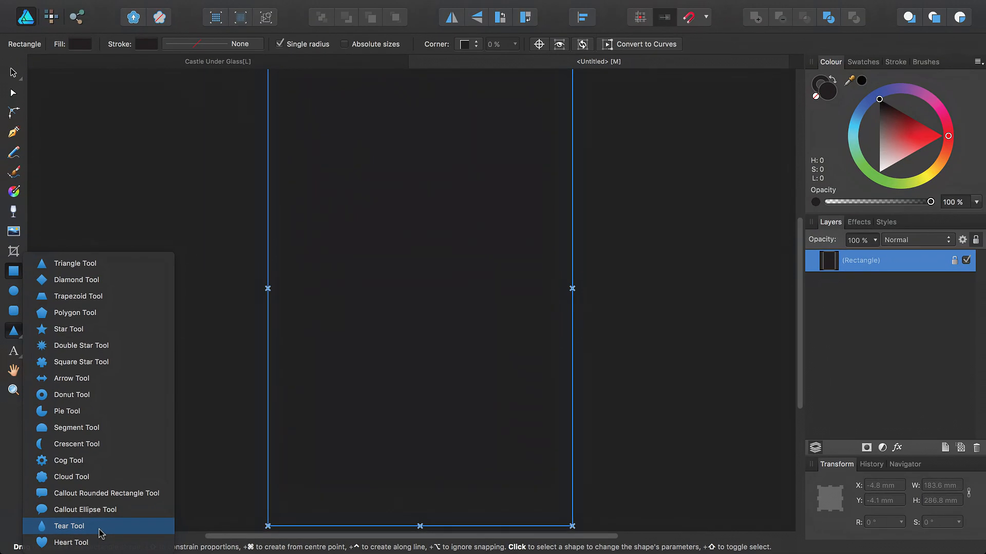
{"action": "left_click", "coordinate": [100, 533]}
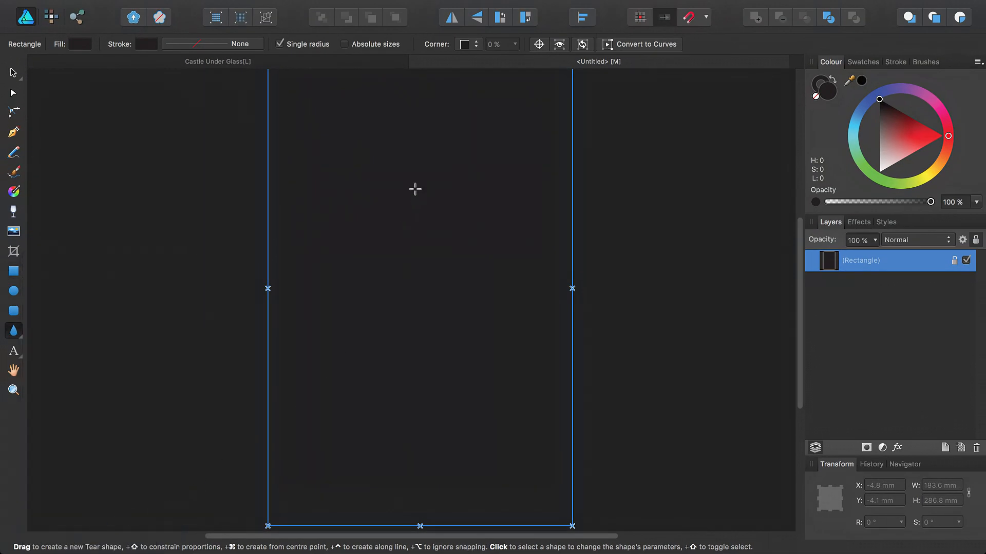
{"action": "left_click_drag", "start_coordinate": [437, 157], "coordinate": [479, 414]}
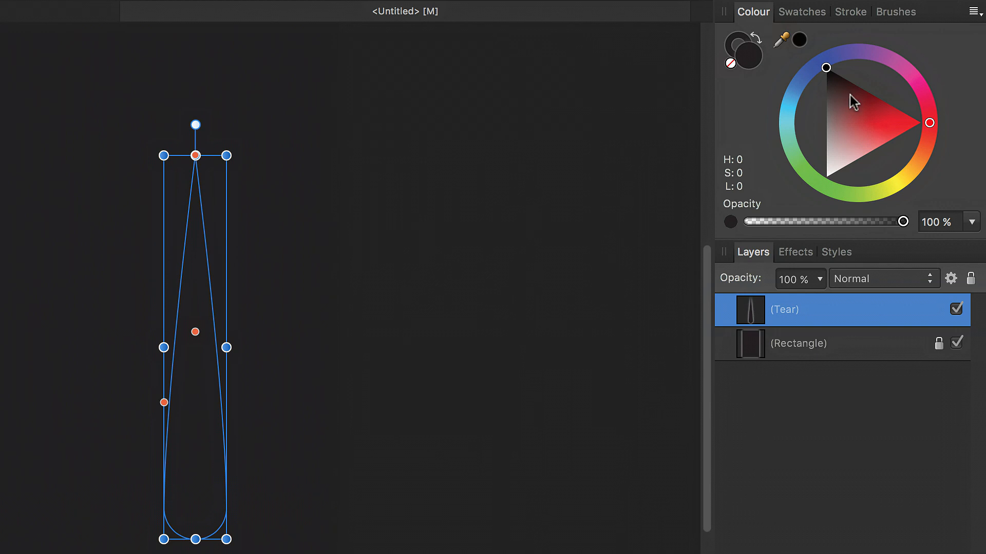
Fill the tear shape with red (H 0, S 76, L 45), keeping the fill as the active colour
{"action": "left_click_drag", "start_coordinate": [853, 101], "coordinate": [894, 122]}
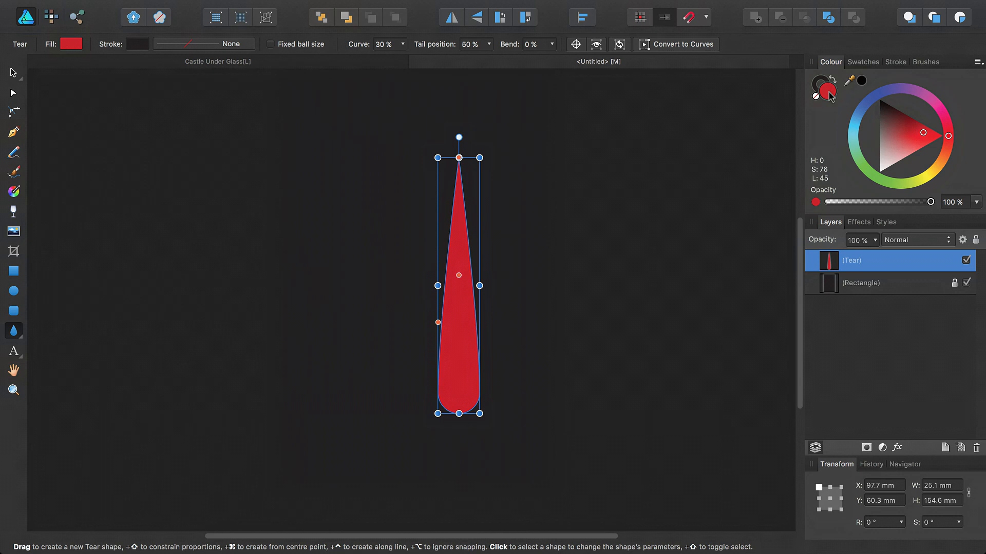
{"action": "left_click", "coordinate": [821, 84]}
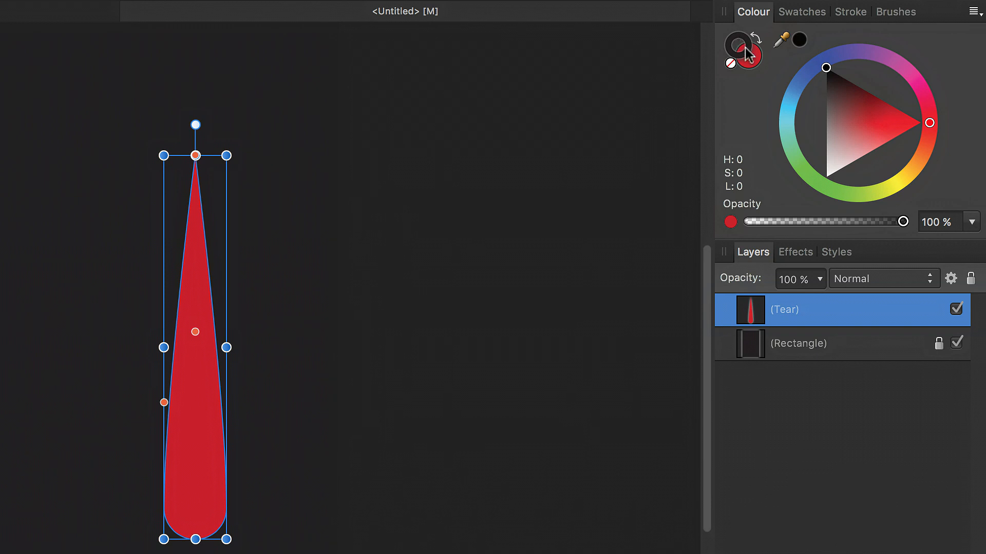
{"action": "left_click", "coordinate": [752, 66]}
{"action": "key", "text": "Tab"}
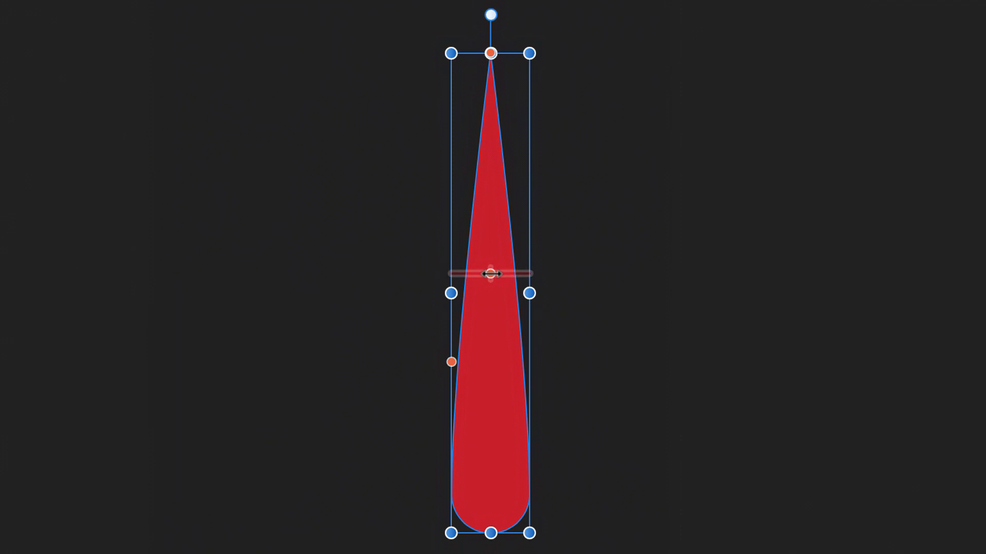
Try distorting the tear shape with a 100% bend, a 3% tail position and a 55% curve
{"action": "left_click_drag", "start_coordinate": [491, 274], "coordinate": [529, 274]}
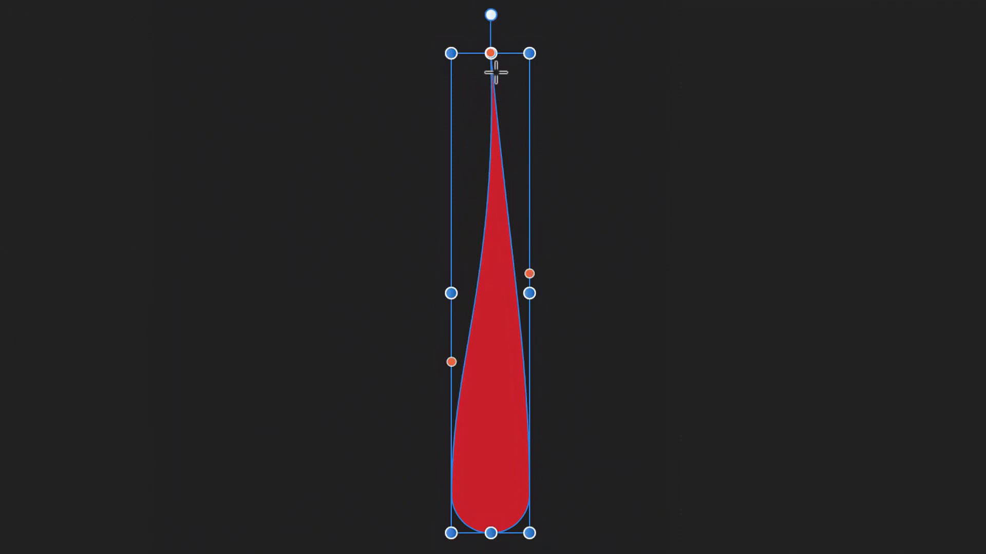
{"action": "left_click_drag", "start_coordinate": [491, 52], "coordinate": [453, 54]}
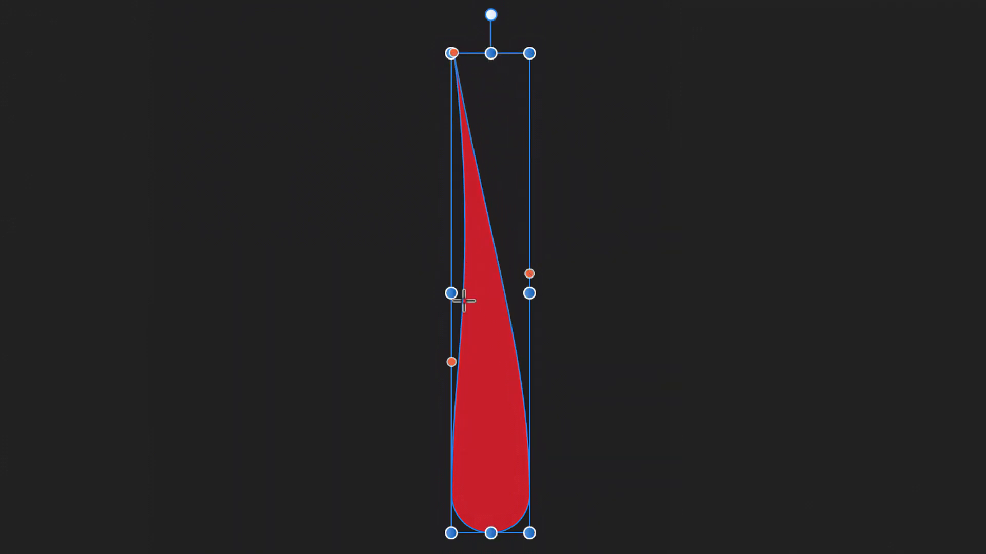
{"action": "left_click_drag", "start_coordinate": [450, 362], "coordinate": [452, 252]}
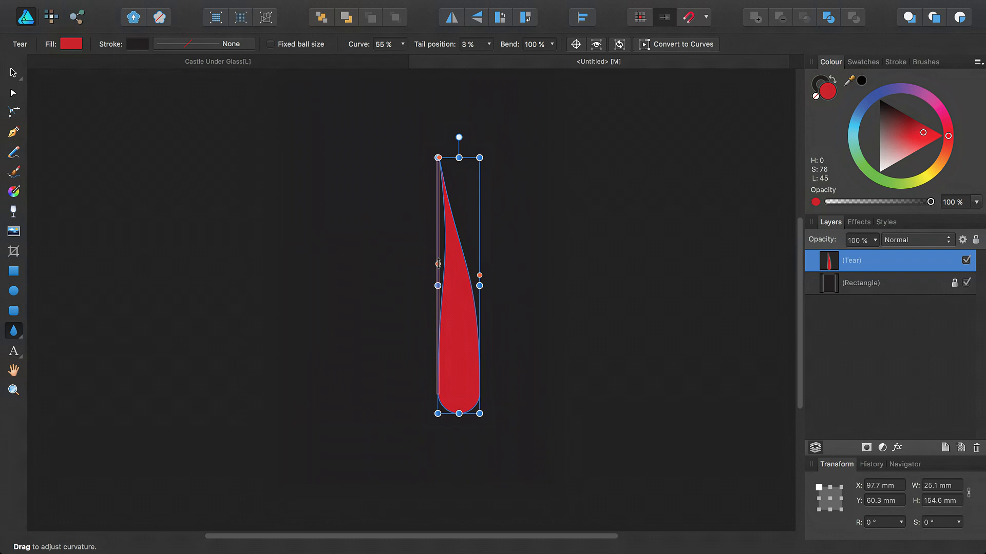
Straighten the tear shape with a 50% tail position, 0% bend and 40% curve, and switch to the Move tool
{"action": "left_click", "coordinate": [21, 337]}
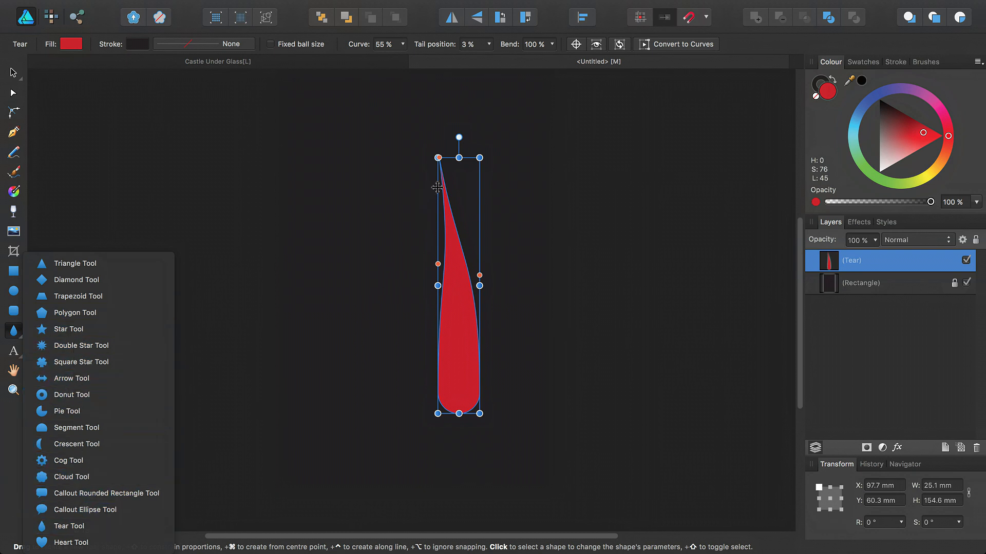
{"action": "left_click_drag", "start_coordinate": [438, 158], "coordinate": [447, 160]}
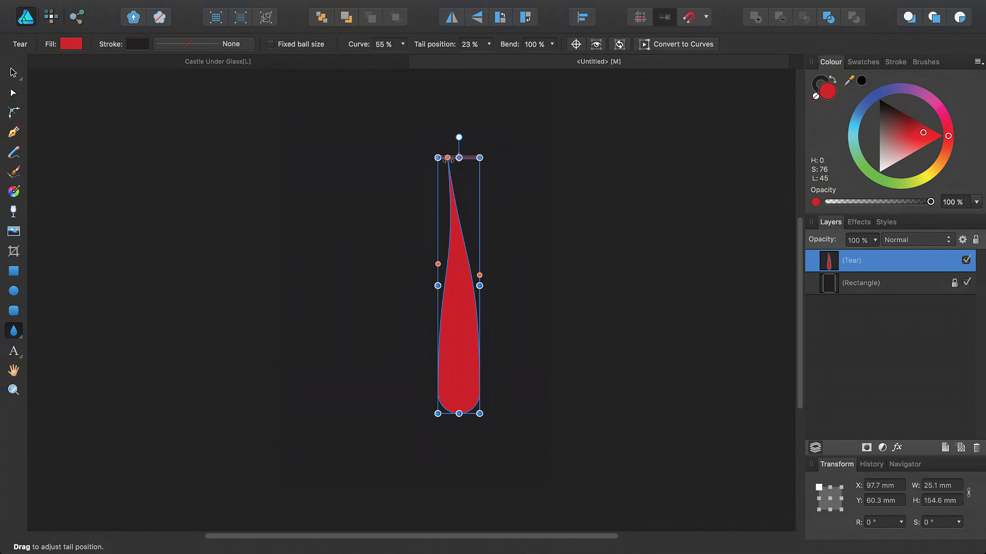
{"action": "left_click_drag", "start_coordinate": [448, 159], "coordinate": [458, 158]}
{"action": "left_click_drag", "start_coordinate": [479, 275], "coordinate": [430, 299]}
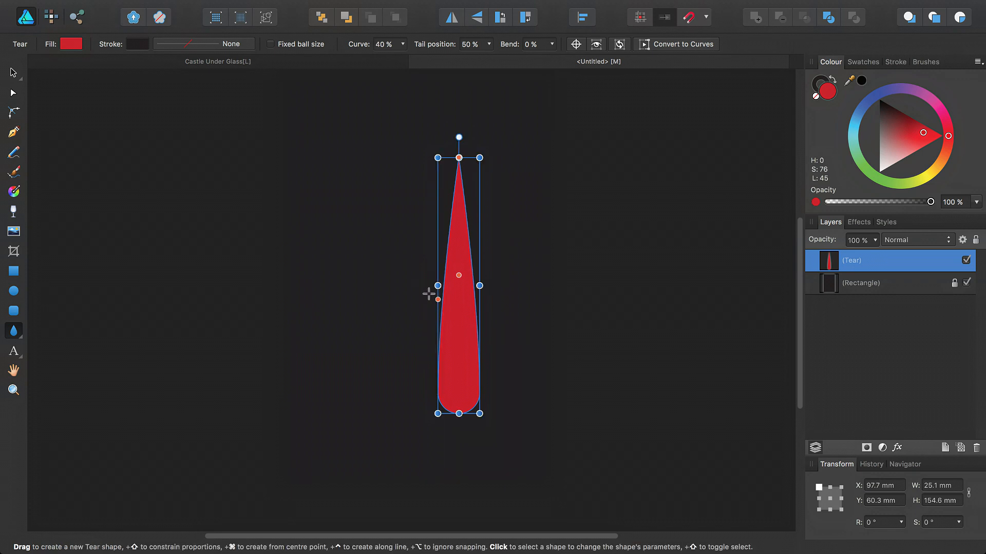
{"action": "left_click", "coordinate": [14, 74]}
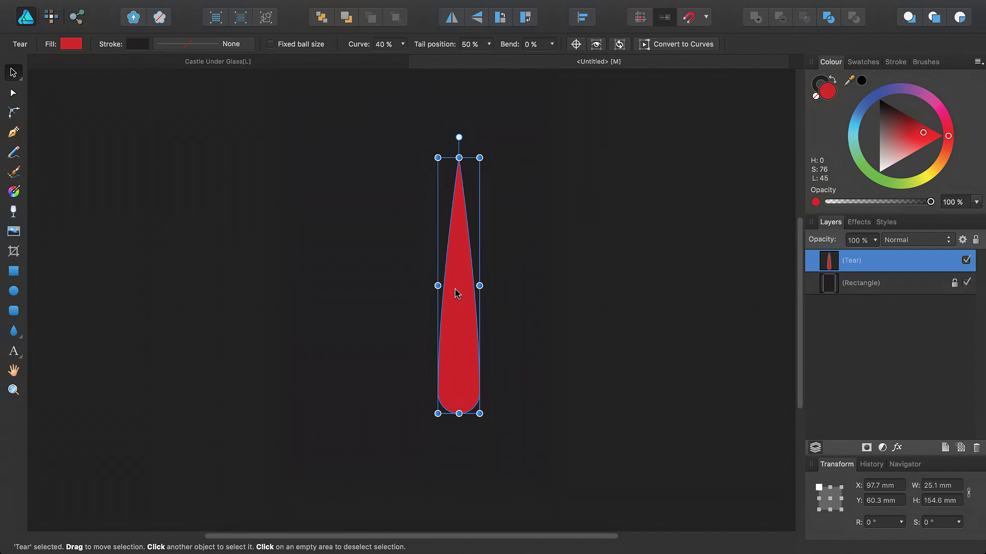
Set the tear shape's curve to 41% and return to the Move tool
{"action": "left_click", "coordinate": [403, 50]}
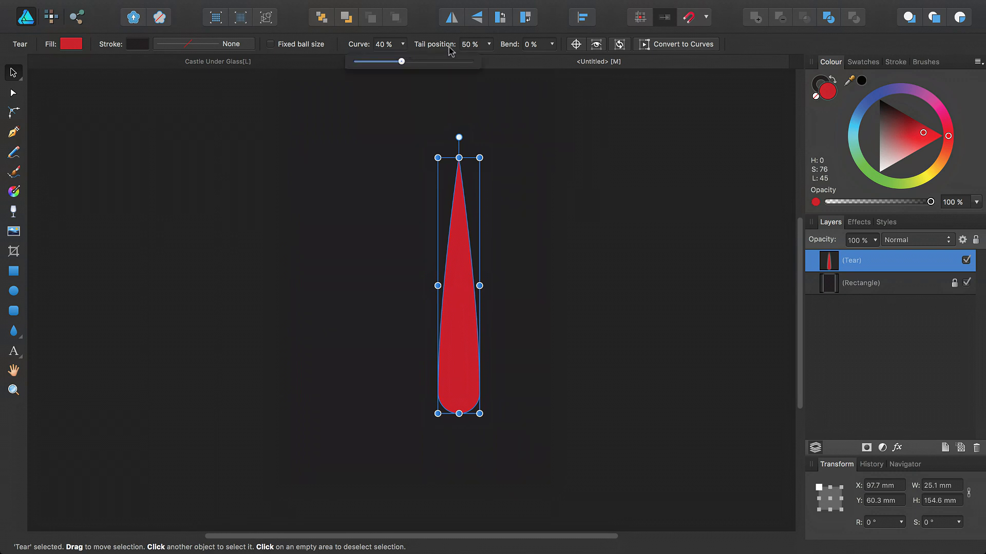
{"action": "mouse_move", "coordinate": [402, 61]}
{"action": "left_mouse_down"}
{"action": "mouse_move", "coordinate": [452, 61]}
{"action": "mouse_move", "coordinate": [393, 62]}
{"action": "mouse_move", "coordinate": [402, 66]}
{"action": "left_mouse_up"}
{"action": "left_click", "coordinate": [14, 333]}
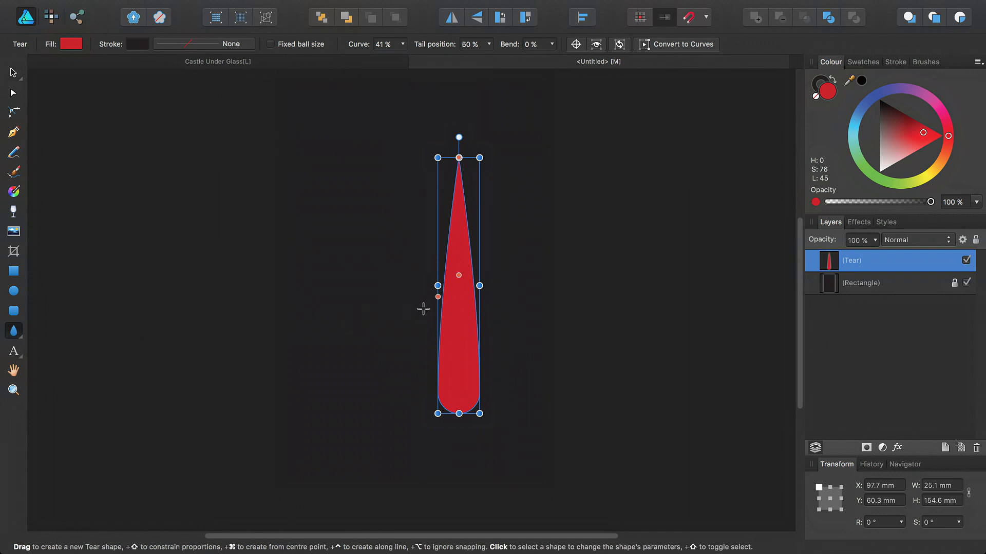
{"action": "left_click", "coordinate": [14, 93]}
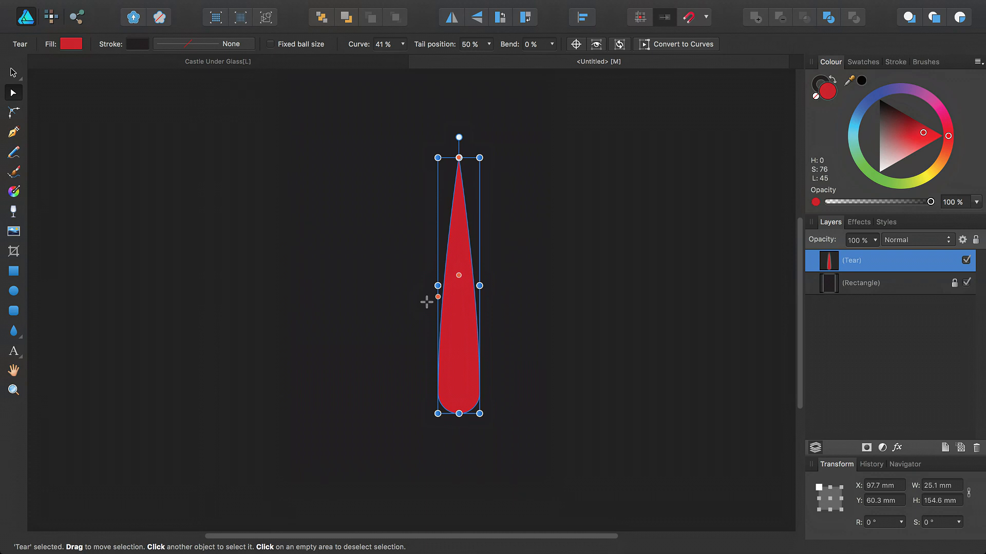
{"action": "key", "text": "v"}
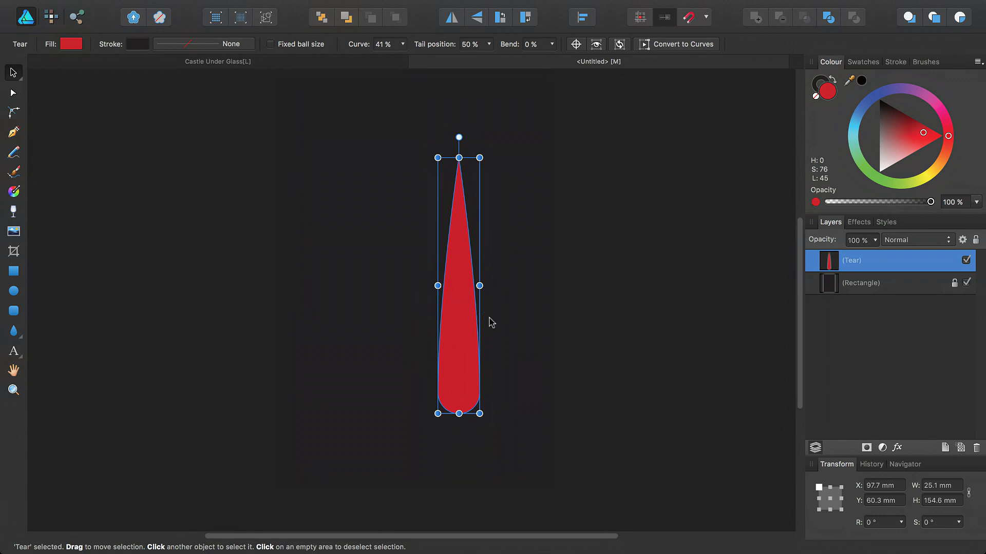
Move the tear shape up and to the right on the page, make it narrower, and stretch both ends to lengthen it
{"action": "left_click_drag", "start_coordinate": [461, 335], "coordinate": [481, 288]}
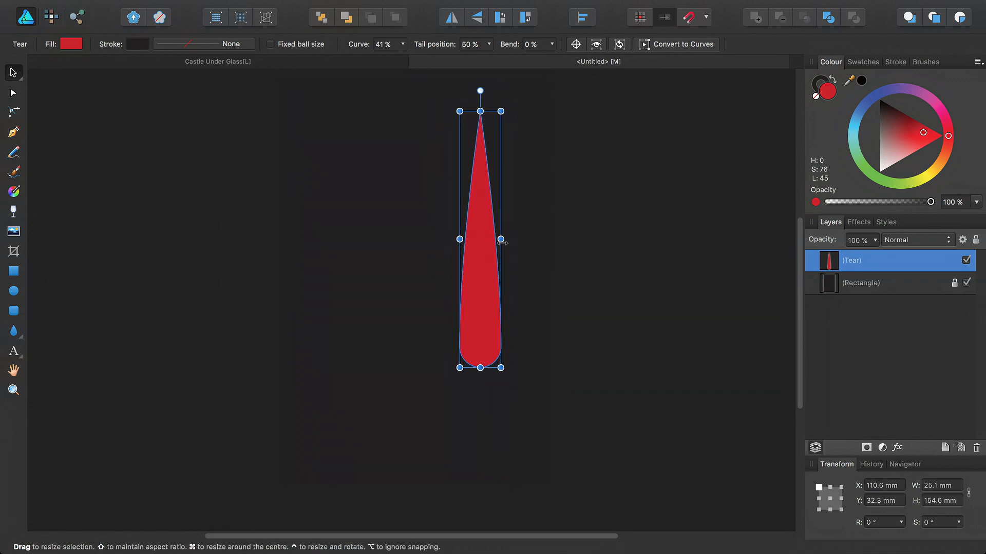
{"action": "left_click_drag", "start_coordinate": [501, 242], "coordinate": [493, 226]}
{"action": "left_click_drag", "start_coordinate": [476, 111], "coordinate": [476, 84]}
{"action": "left_click_drag", "start_coordinate": [476, 369], "coordinate": [476, 413]}
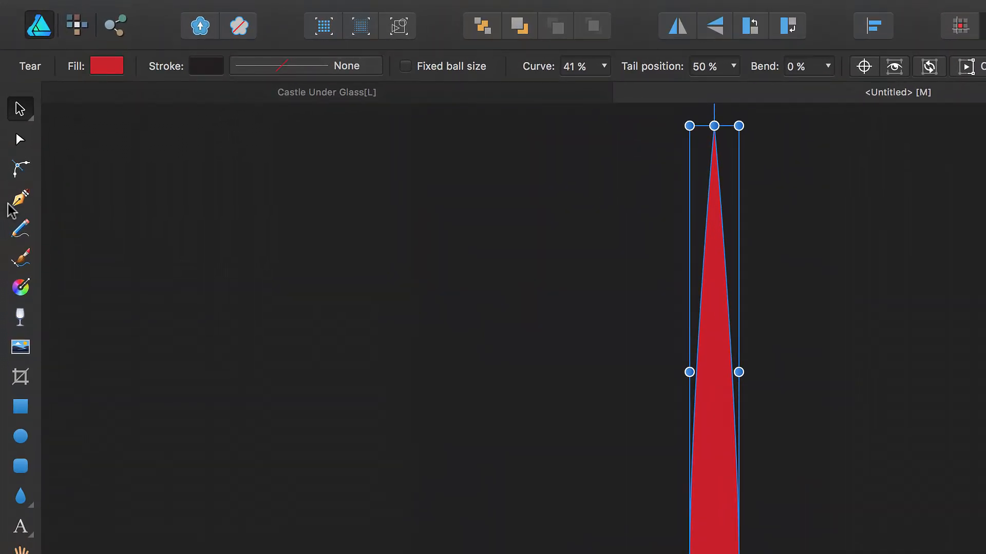
Draw a wavy six-point curve across the upper page and the tear's tip with the Pen tool in Smart mode
{"action": "left_click", "coordinate": [21, 198]}
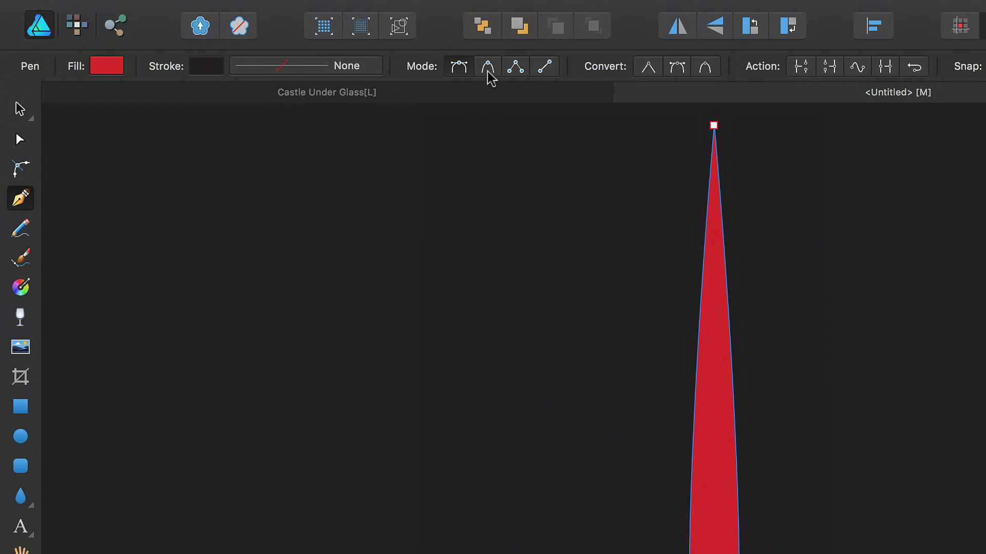
{"action": "left_click", "coordinate": [488, 72]}
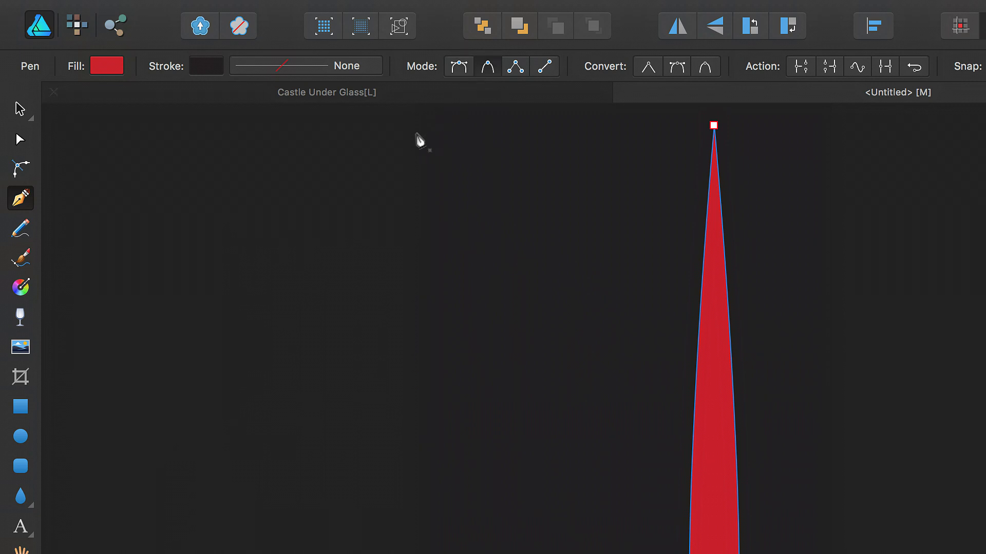
{"action": "scroll", "coordinate": [360, 203], "scroll_direction": "up", "scroll_amount": 3}
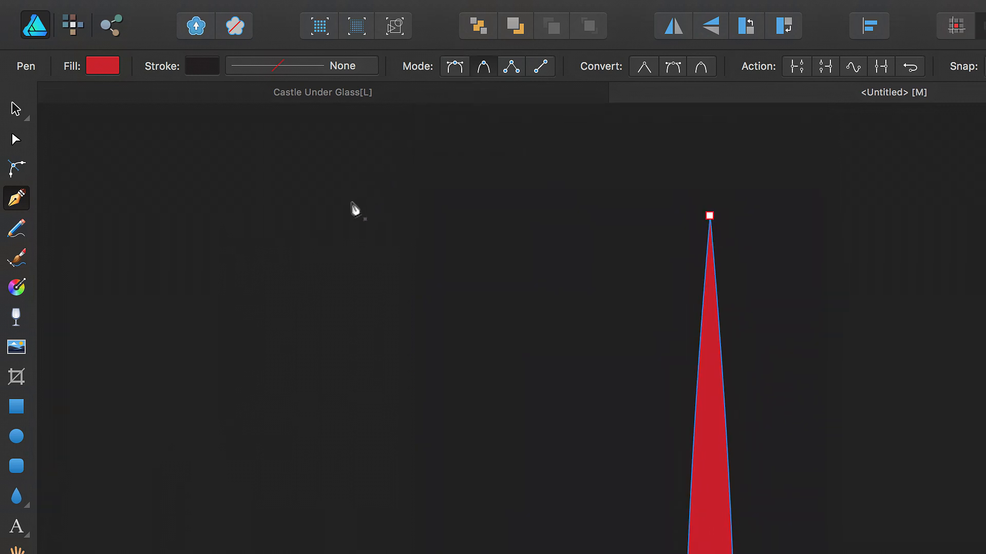
{"action": "left_click", "coordinate": [175, 333]}
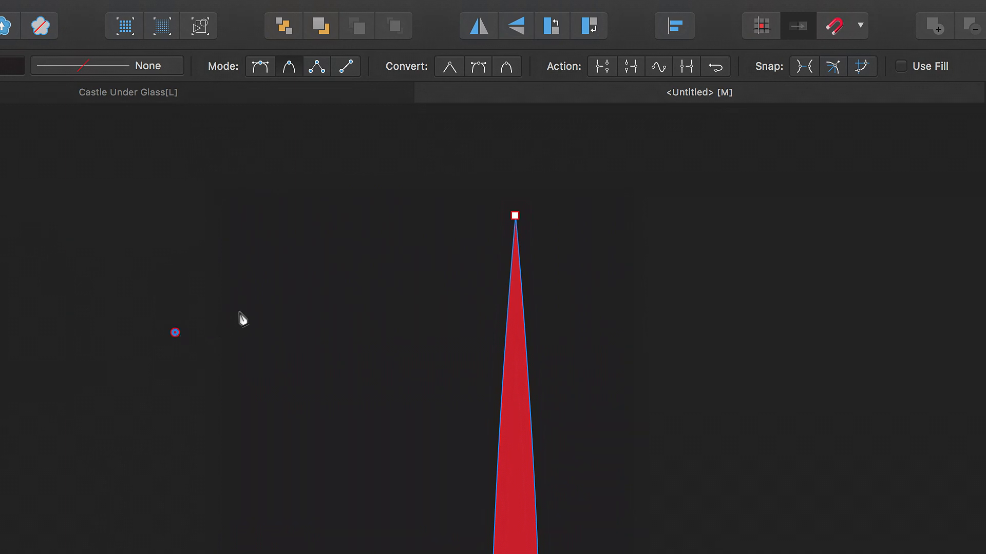
{"action": "left_click", "coordinate": [297, 303]}
{"action": "left_click", "coordinate": [407, 333]}
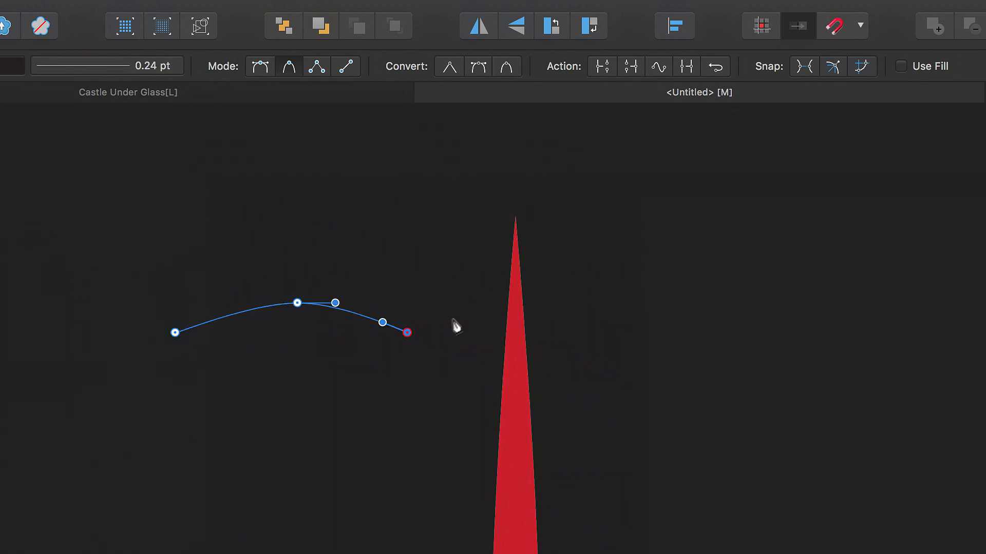
{"action": "left_click", "coordinate": [489, 290]}
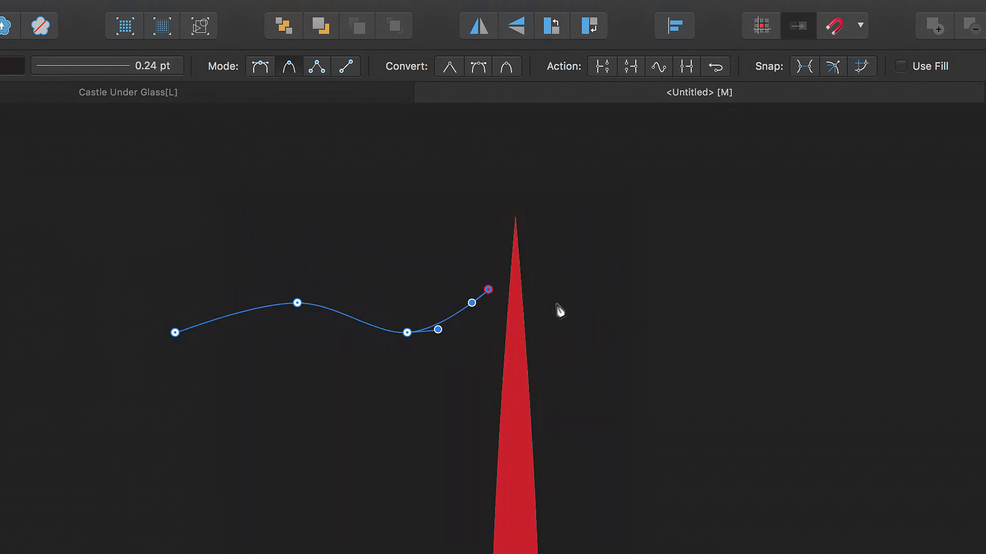
{"action": "left_click", "coordinate": [583, 307]}
{"action": "left_click", "coordinate": [660, 278]}
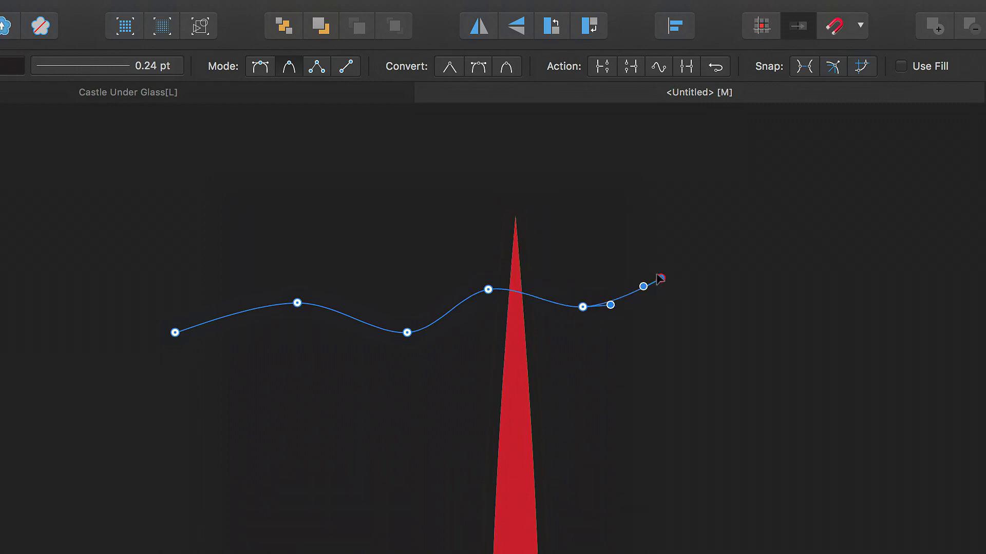
Loop the wavy curve above the page and close it as a shape about 215 × 83 mm, filled with the recent red
{"action": "left_click", "coordinate": [657, 153]}
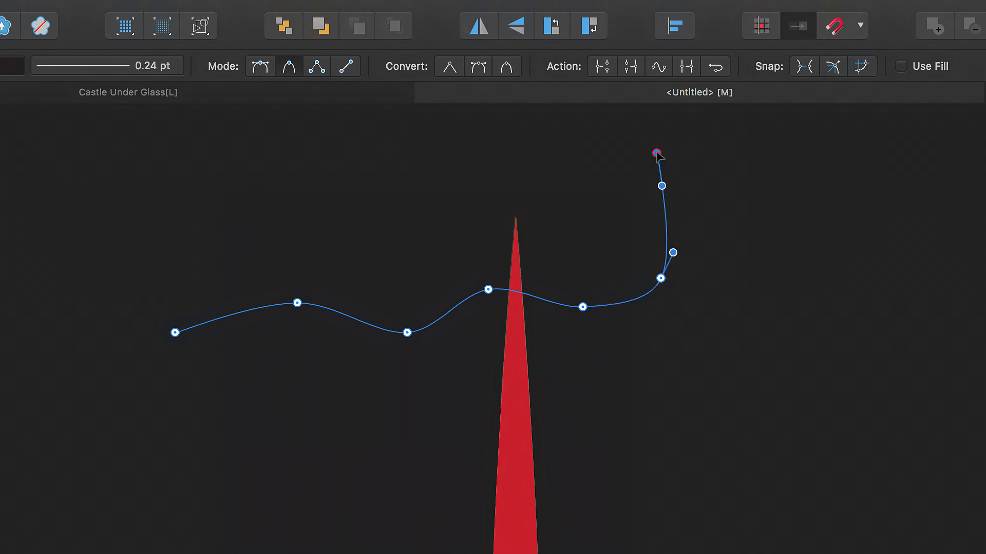
{"action": "left_click", "coordinate": [174, 153]}
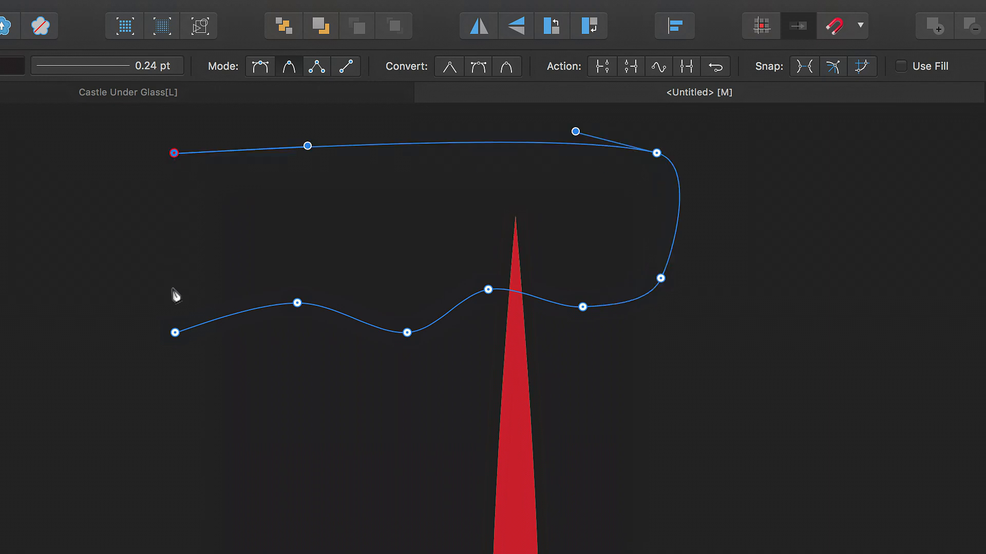
{"action": "left_click", "coordinate": [175, 333]}
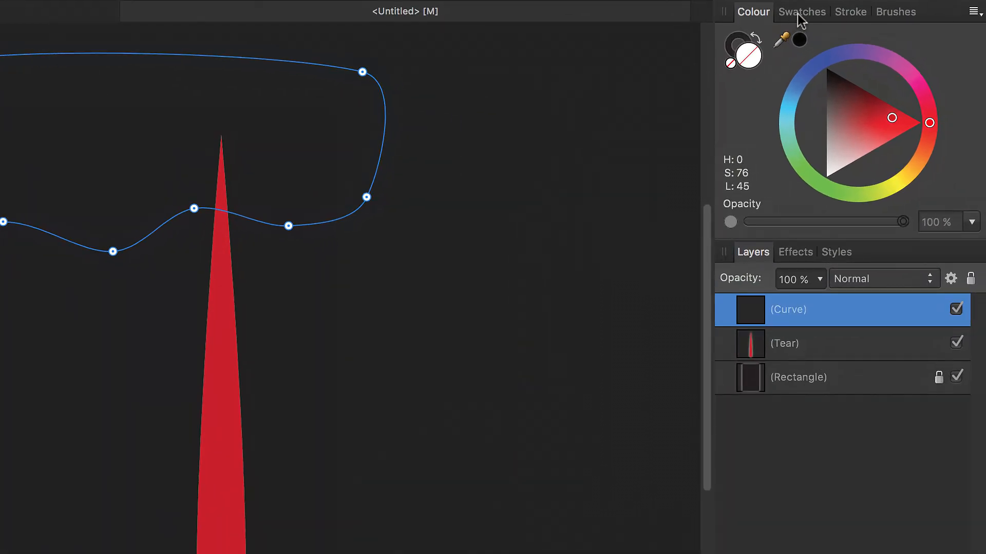
{"action": "left_click", "coordinate": [798, 16]}
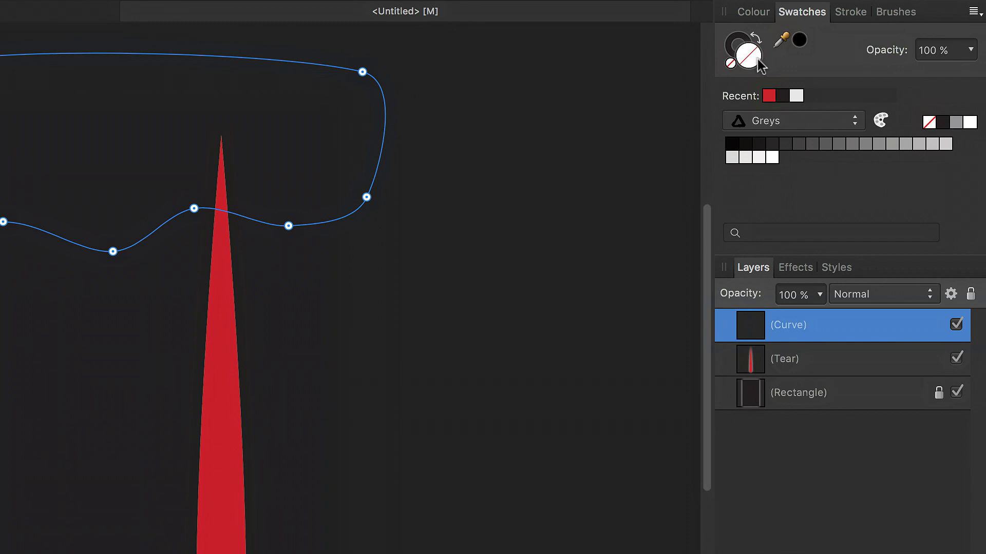
{"action": "left_click", "coordinate": [769, 96]}
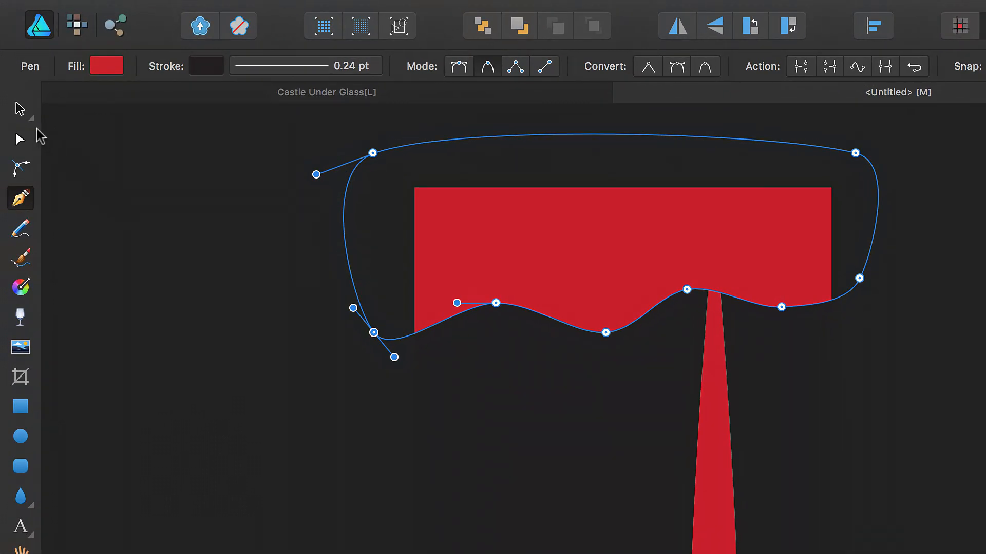
Reshape the red shape's wavy lower edge with the Node tool by shifting two nodes and one handle, and deselect it
{"action": "left_click", "coordinate": [27, 141]}
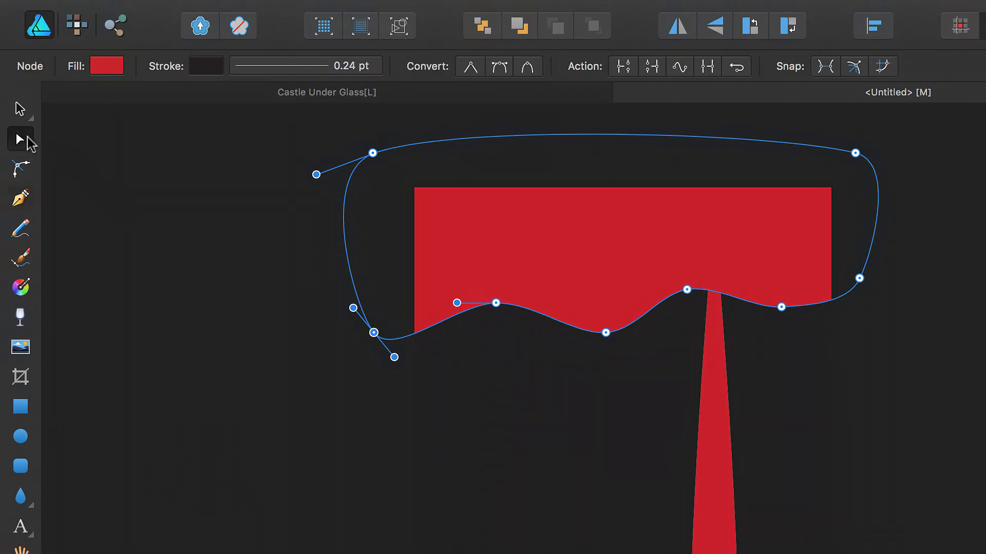
{"action": "left_click_drag", "start_coordinate": [528, 313], "coordinate": [483, 310]}
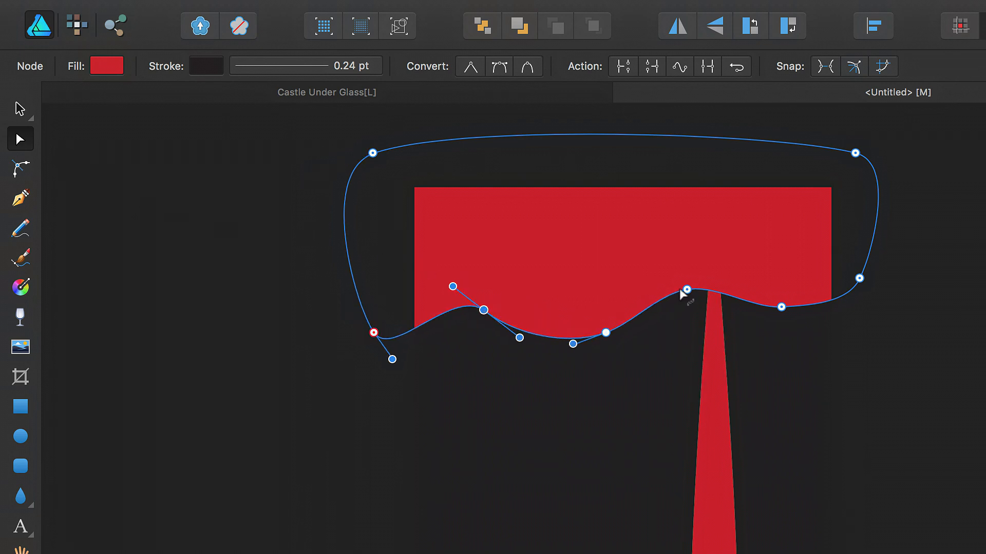
{"action": "left_click_drag", "start_coordinate": [681, 290], "coordinate": [667, 304]}
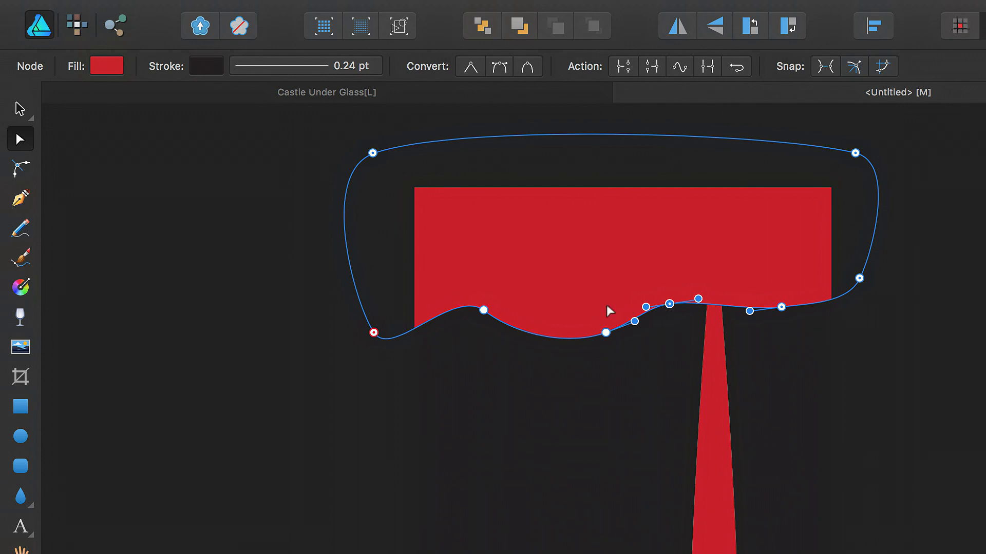
{"action": "left_click", "coordinate": [483, 310]}
{"action": "left_click_drag", "start_coordinate": [520, 339], "coordinate": [554, 331]}
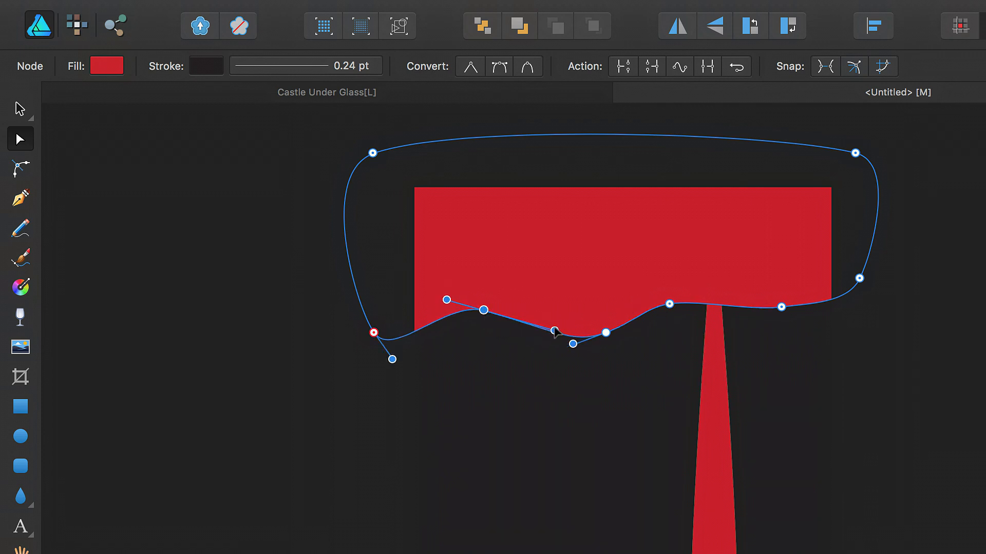
{"action": "key", "text": "Escape"}
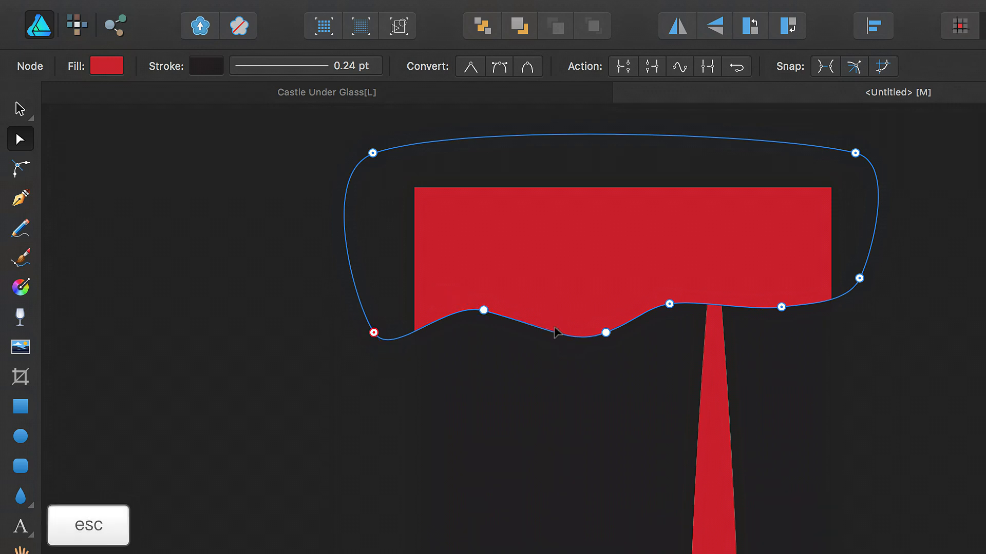
{"action": "key", "text": "Escape"}
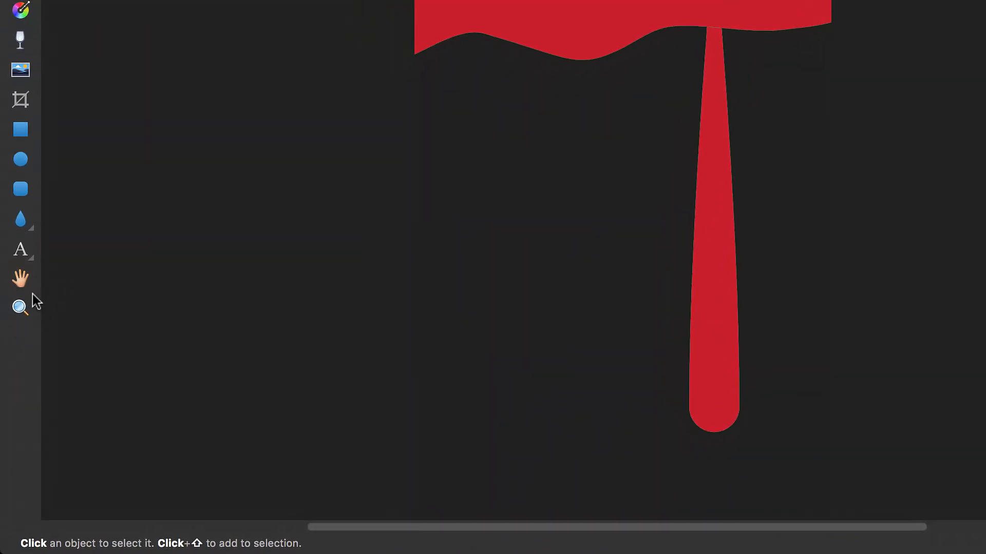
Remove the stroke from the red wavy curve so it merges with the tear shape, and deselect it
{"action": "left_click", "coordinate": [21, 309]}
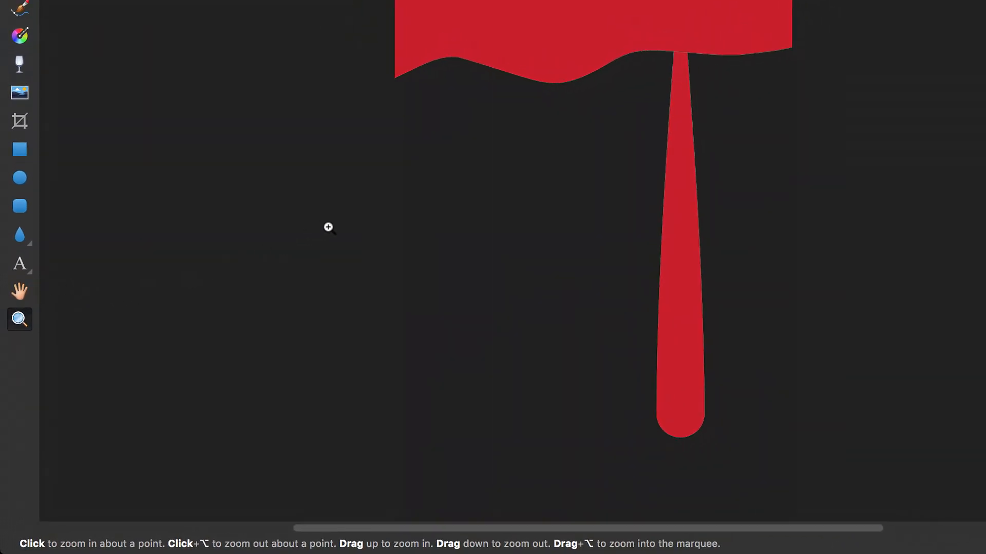
{"action": "scroll", "coordinate": [472, 205], "scroll_direction": "up", "scroll_amount": 5}
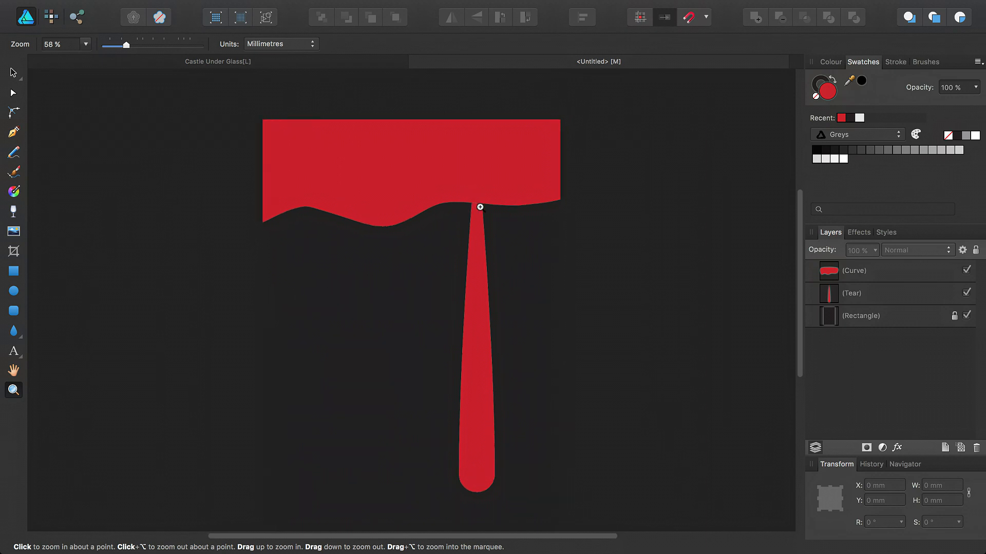
{"action": "scroll", "coordinate": [510, 222], "scroll_direction": "up", "scroll_amount": 5}
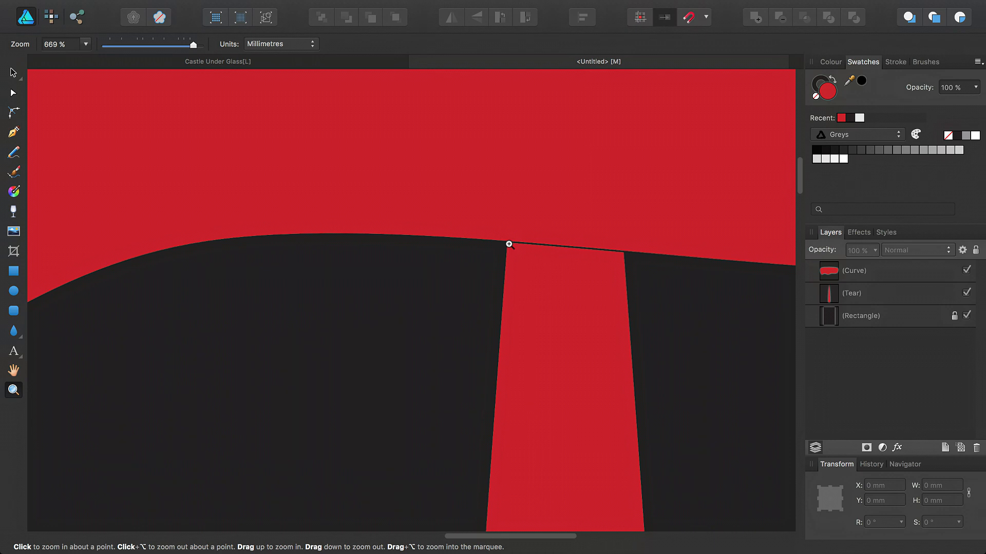
{"action": "left_click", "coordinate": [14, 74]}
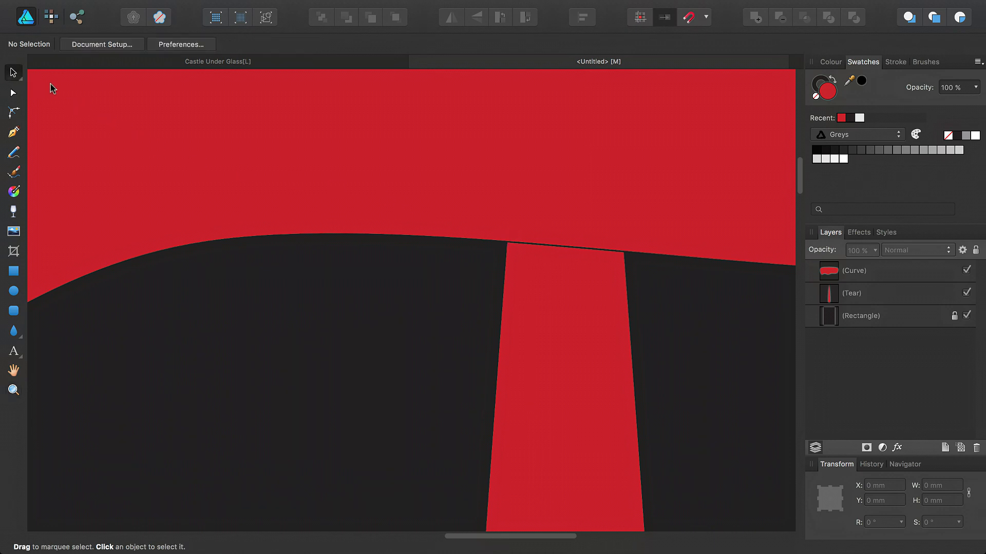
{"action": "left_click", "coordinate": [484, 179]}
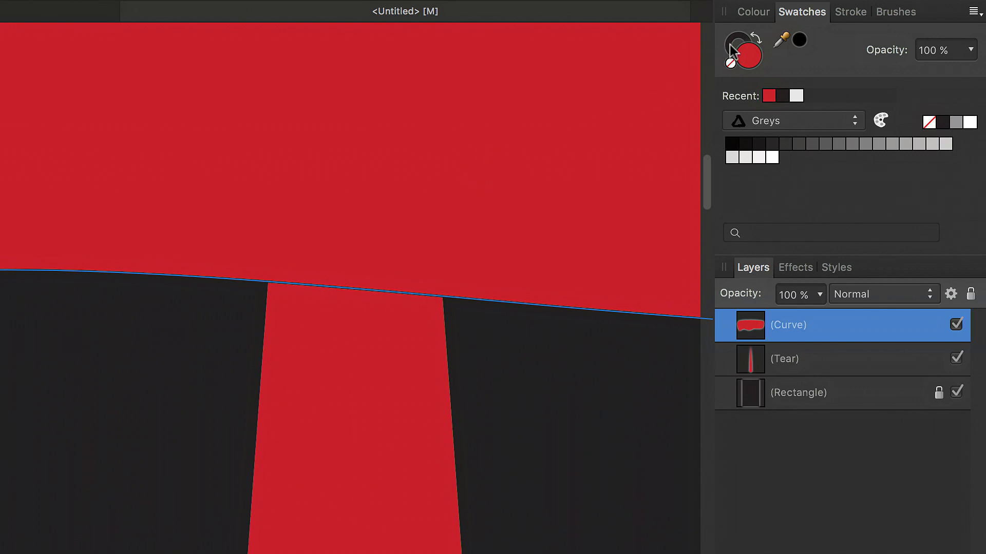
{"action": "left_click", "coordinate": [735, 43]}
{"action": "left_click", "coordinate": [731, 64]}
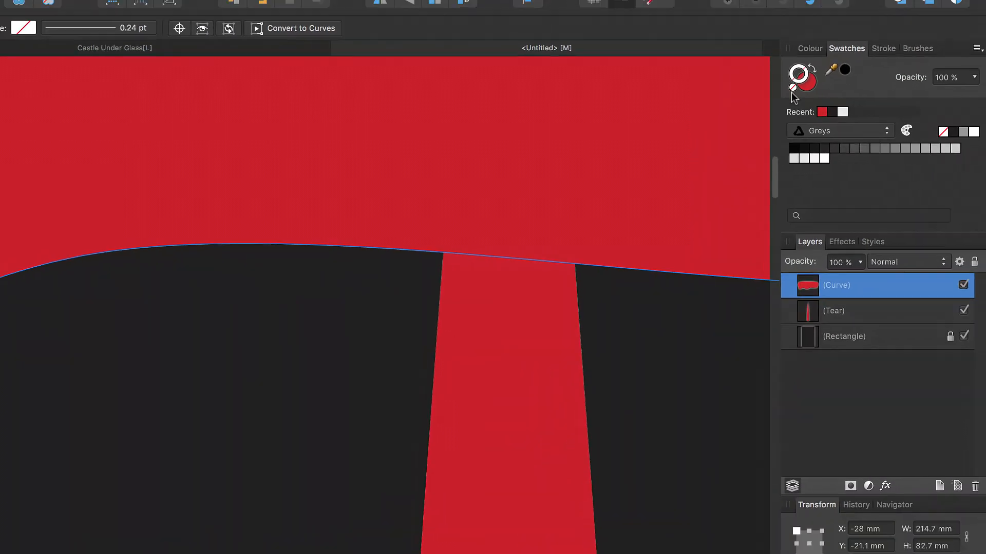
{"action": "key", "text": "Escape"}
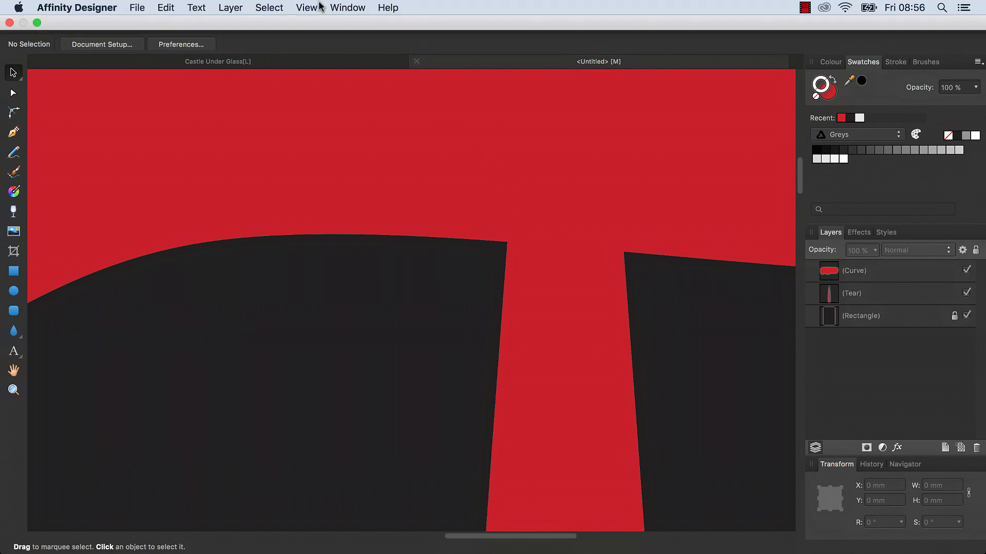
Place lol-books-logo.png at its default size, 35.6 mm square, near the page's lower-left corner
{"action": "left_click", "coordinate": [308, 7]}
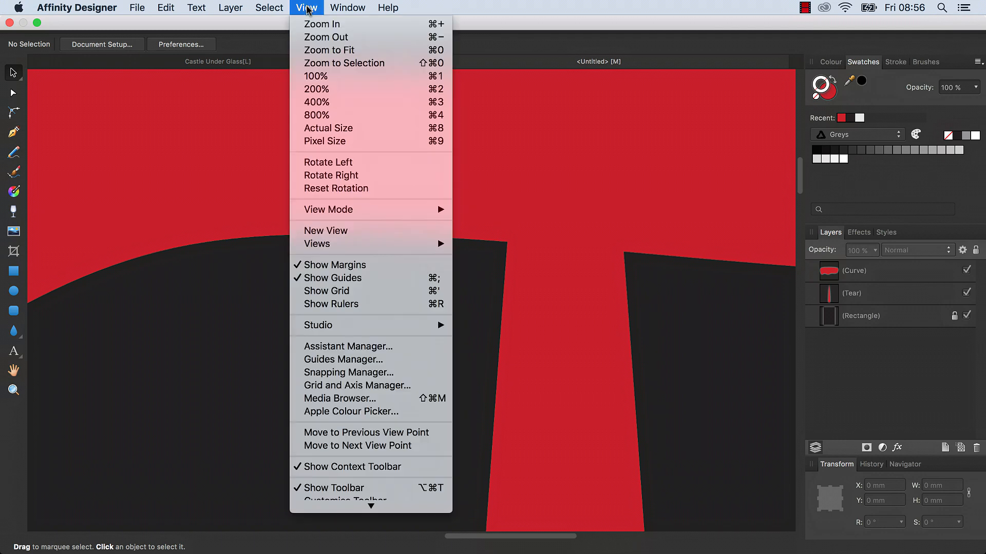
{"action": "left_click", "coordinate": [344, 50]}
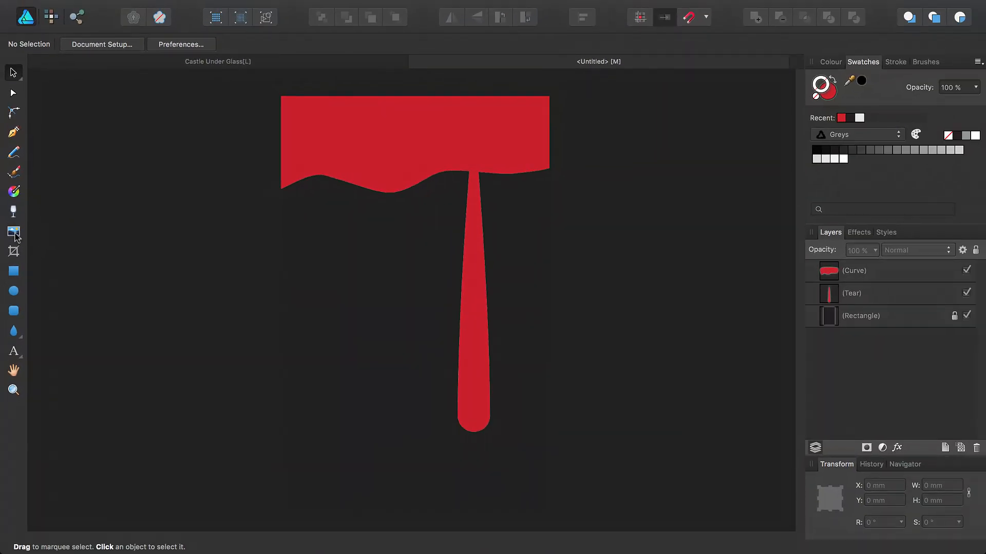
{"action": "left_click", "coordinate": [14, 234]}
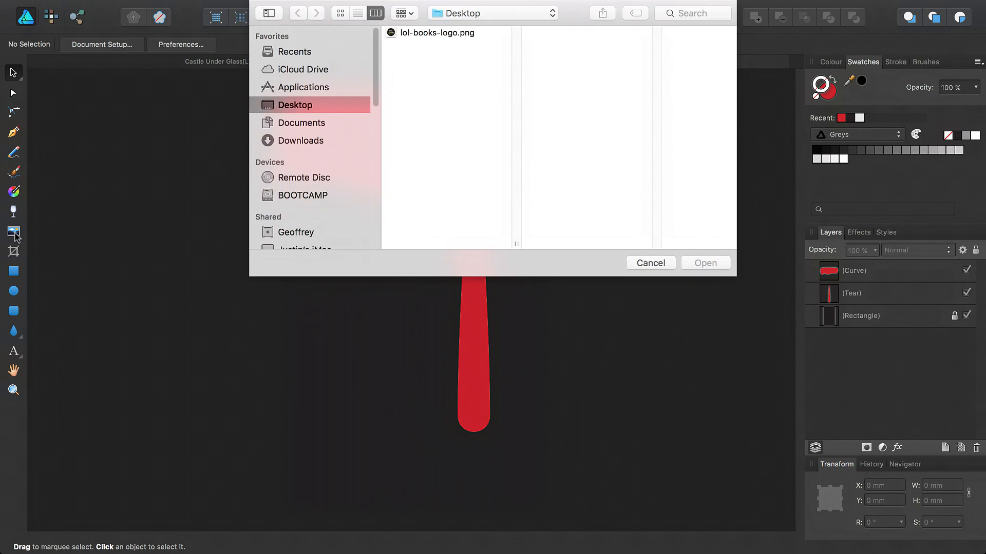
{"action": "left_click", "coordinate": [413, 34]}
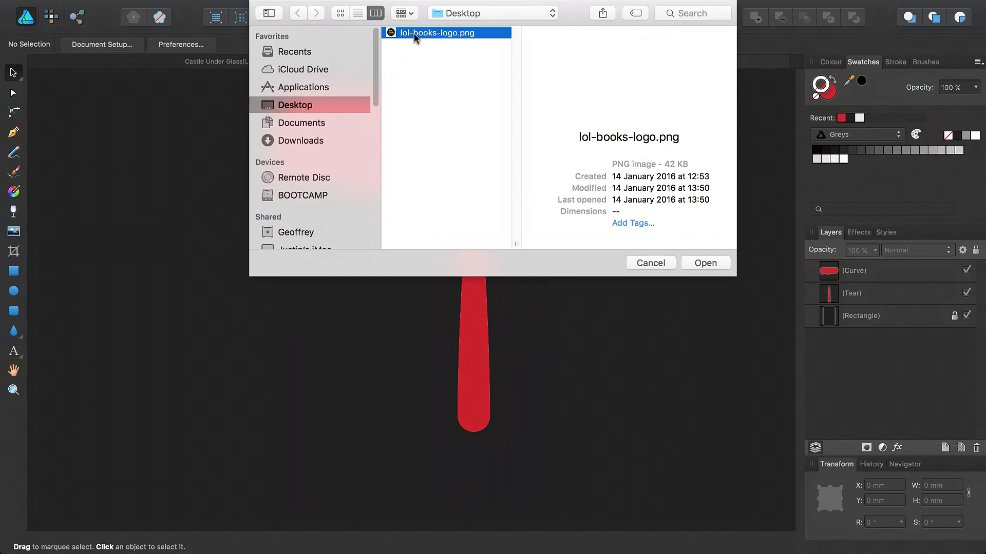
{"action": "left_click", "coordinate": [712, 263]}
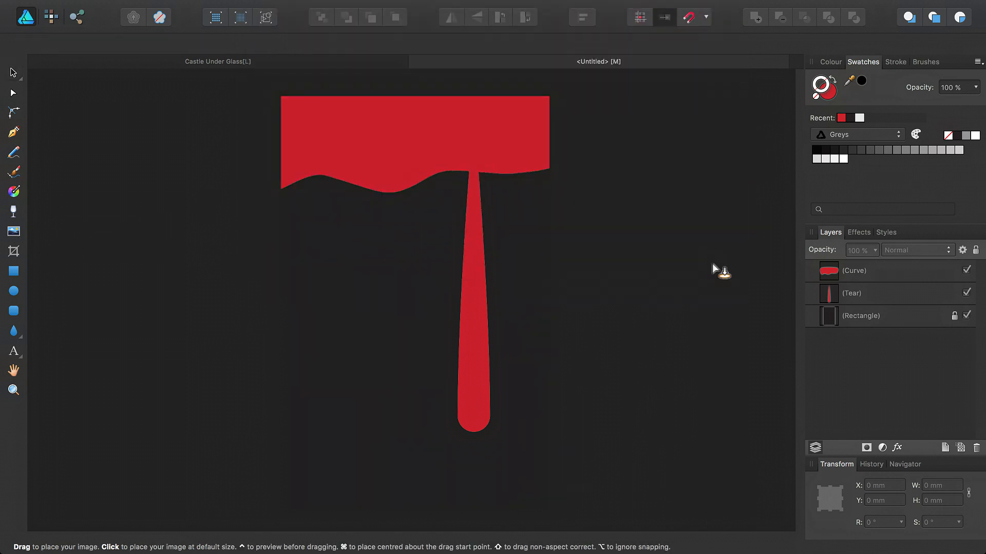
{"action": "left_click", "coordinate": [318, 438]}
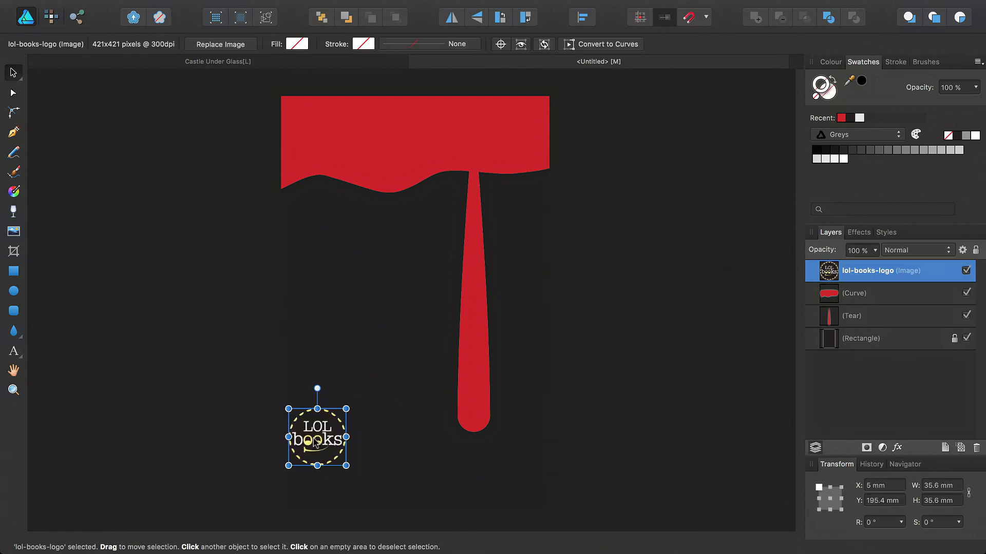
{"action": "left_click_drag", "start_coordinate": [318, 439], "coordinate": [319, 477]}
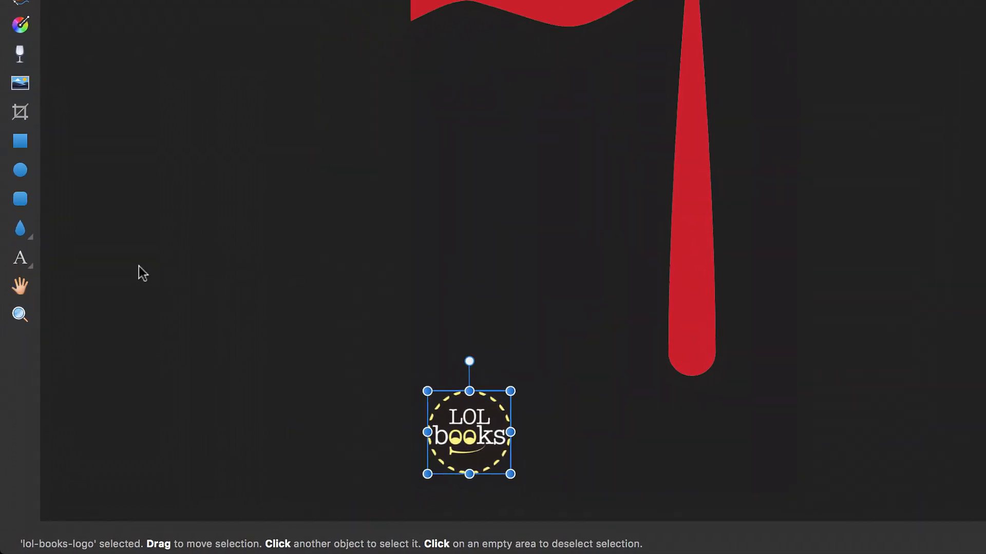
Add the artistic text "Ketchup for Blood" in the middle of the page, above the logo
{"action": "left_click", "coordinate": [21, 250]}
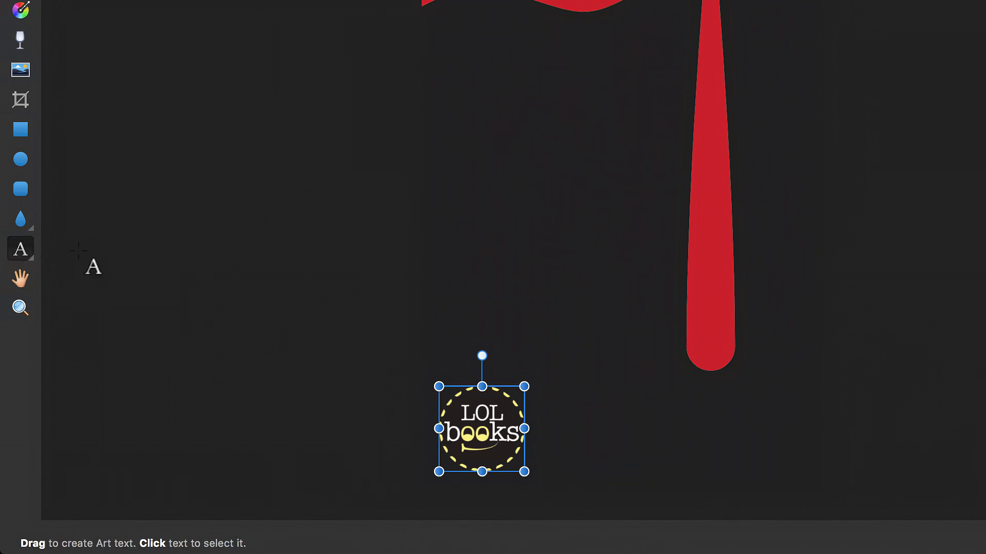
{"action": "left_click", "coordinate": [518, 189]}
{"action": "type", "text": "Once upon a"}
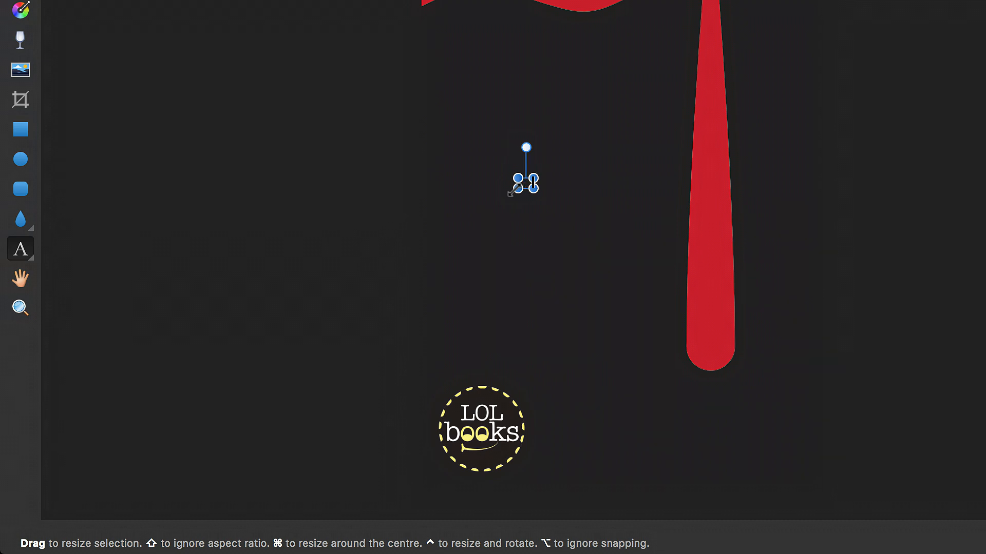
{"action": "type", "text": " time..."}
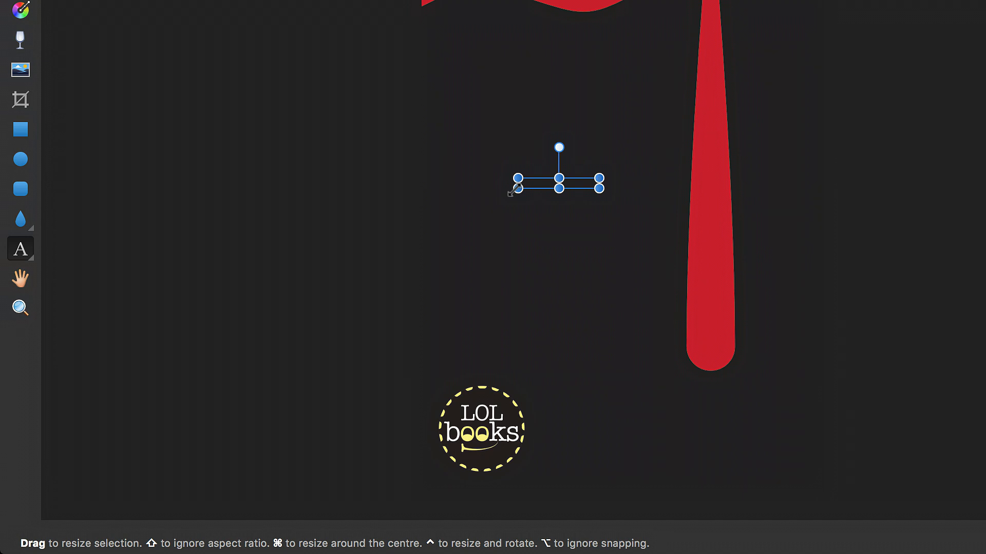
{"action": "key", "text": "Escape"}
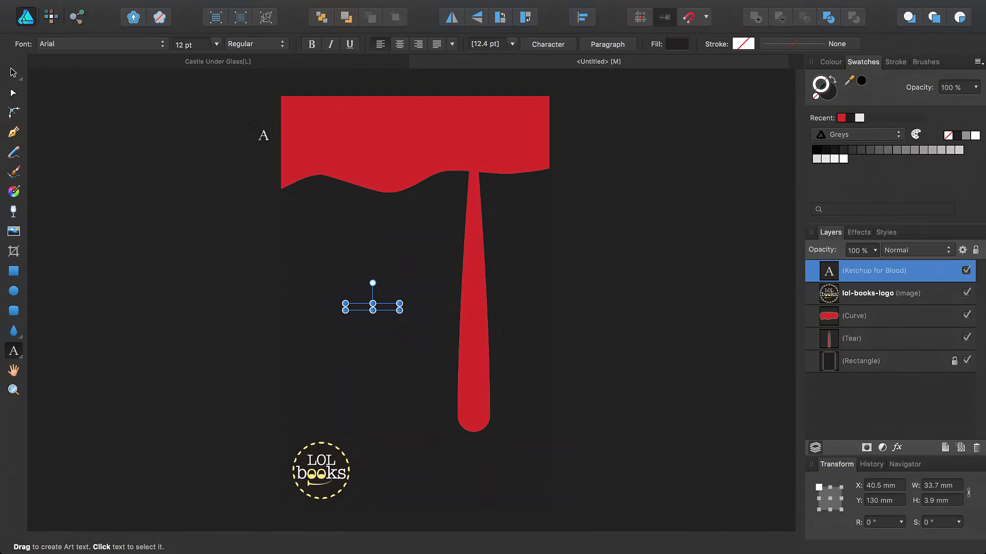
Format the title text as 48 pt Trattatello with a white CMYK 0, 0, 0, 0 fill
{"action": "left_click", "coordinate": [216, 45]}
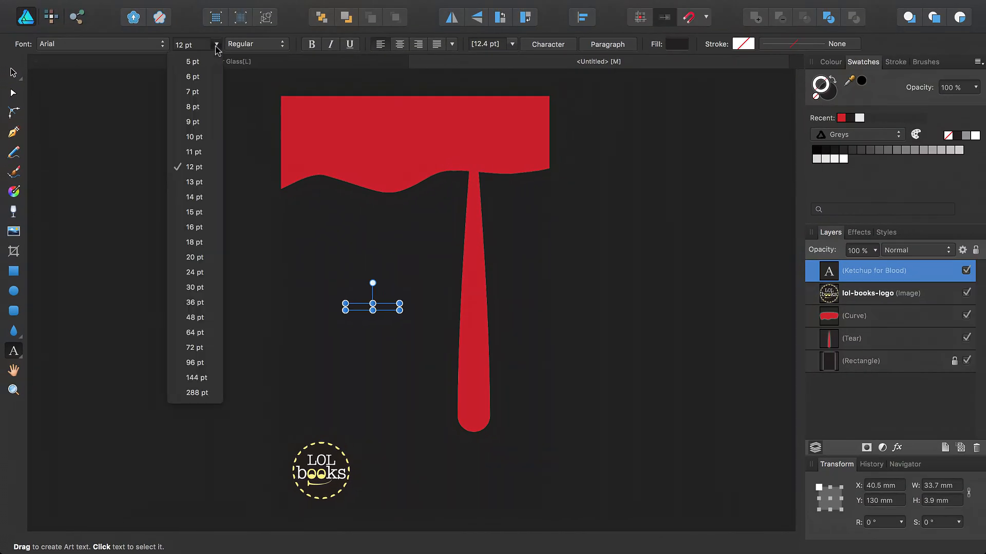
{"action": "left_click", "coordinate": [214, 318]}
{"action": "left_click", "coordinate": [679, 46]}
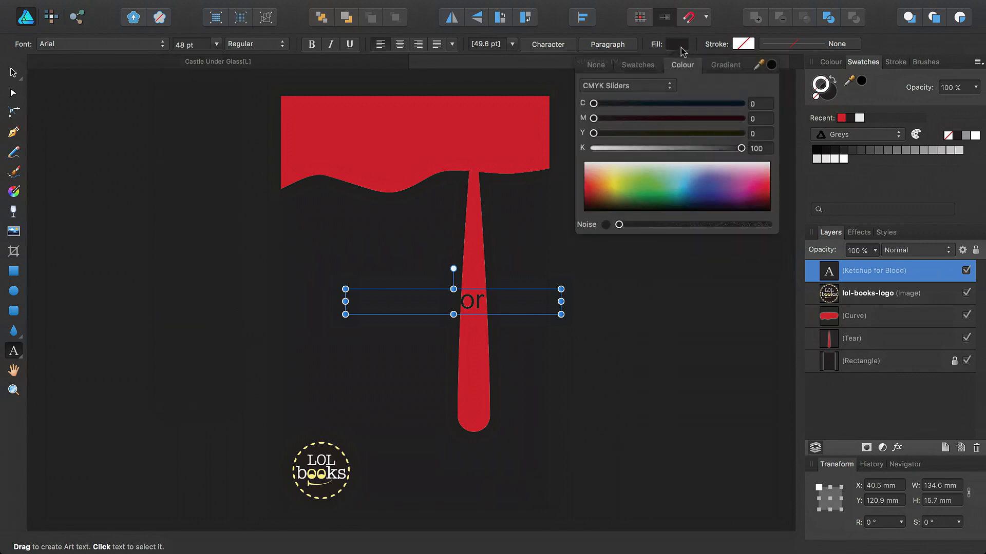
{"action": "left_click_drag", "start_coordinate": [741, 149], "coordinate": [594, 148]}
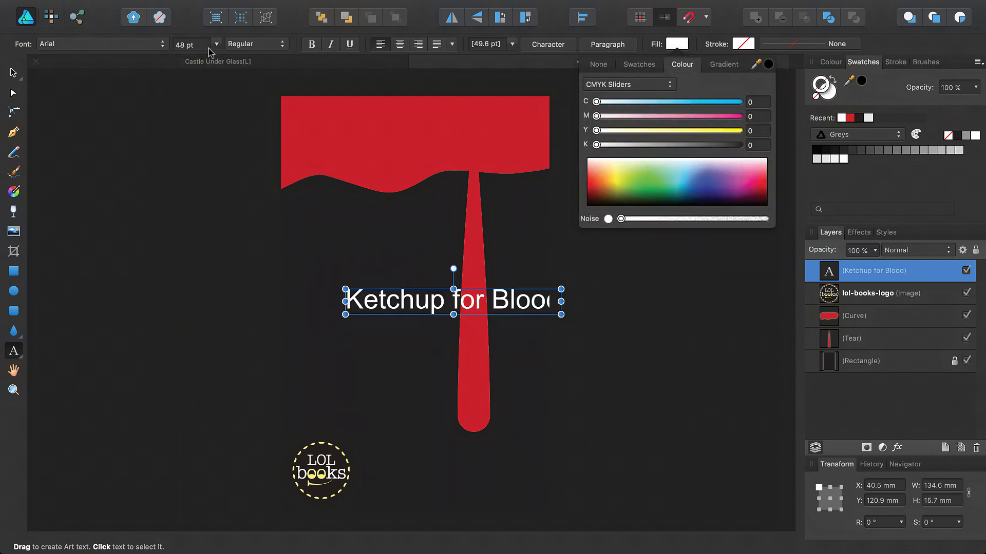
{"action": "left_click", "coordinate": [149, 45]}
{"action": "type", "text": "Tr"}
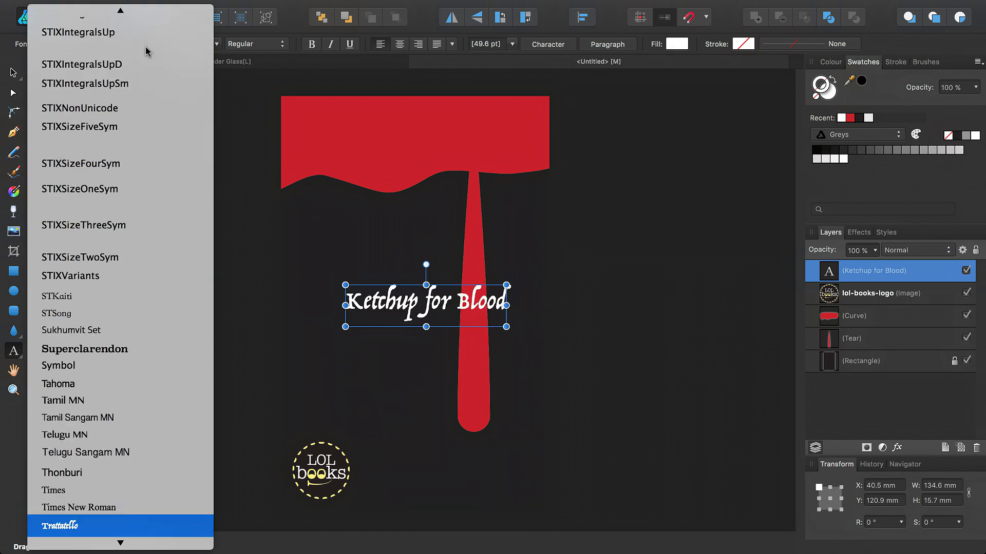
{"action": "left_click", "coordinate": [84, 527]}
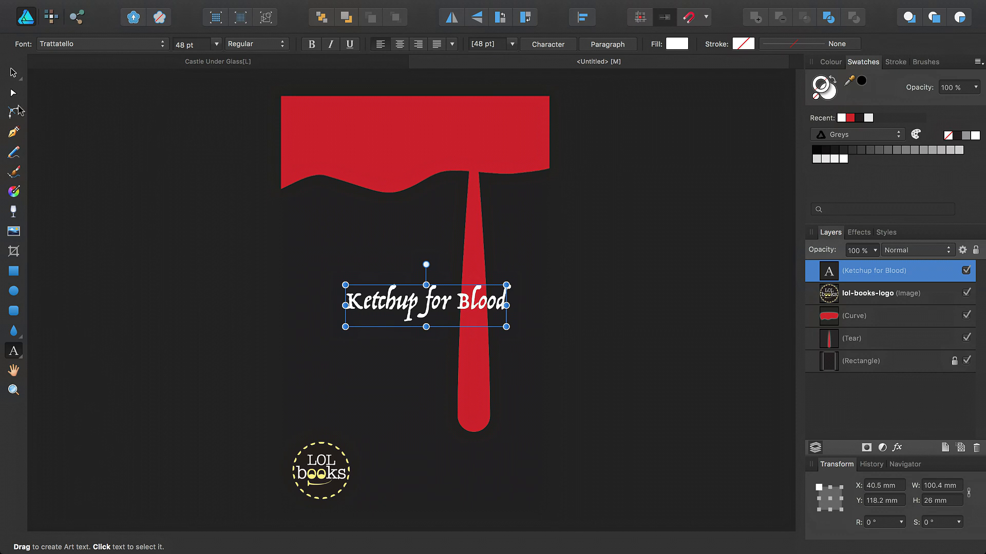
Move the title to the left of the tear, shift the tear right to X 128.3 mm, and nudge the title into the gap
{"action": "left_click", "coordinate": [14, 74]}
{"action": "left_click_drag", "start_coordinate": [408, 307], "coordinate": [354, 351]}
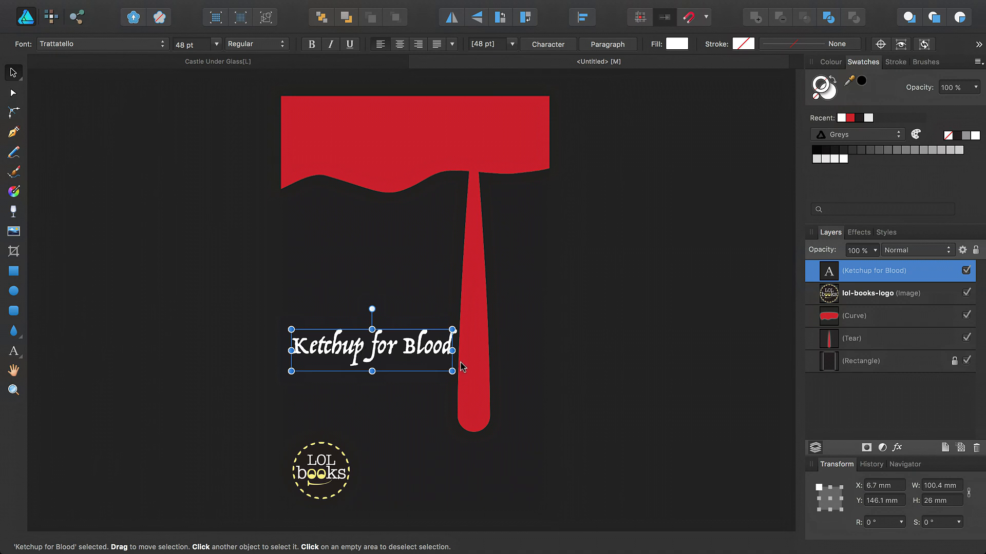
{"action": "left_click_drag", "start_coordinate": [473, 373], "coordinate": [501, 375]}
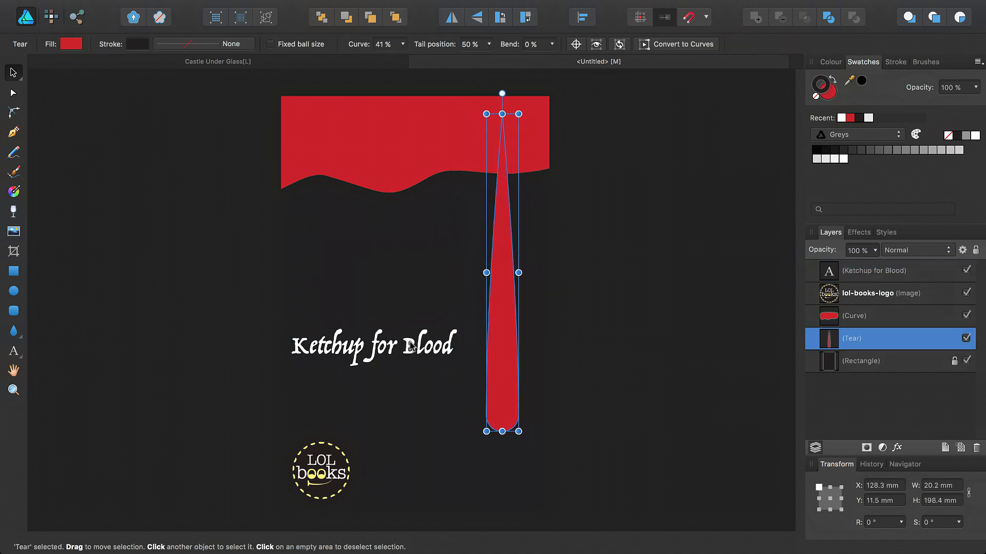
{"action": "left_click_drag", "start_coordinate": [405, 346], "coordinate": [418, 341]}
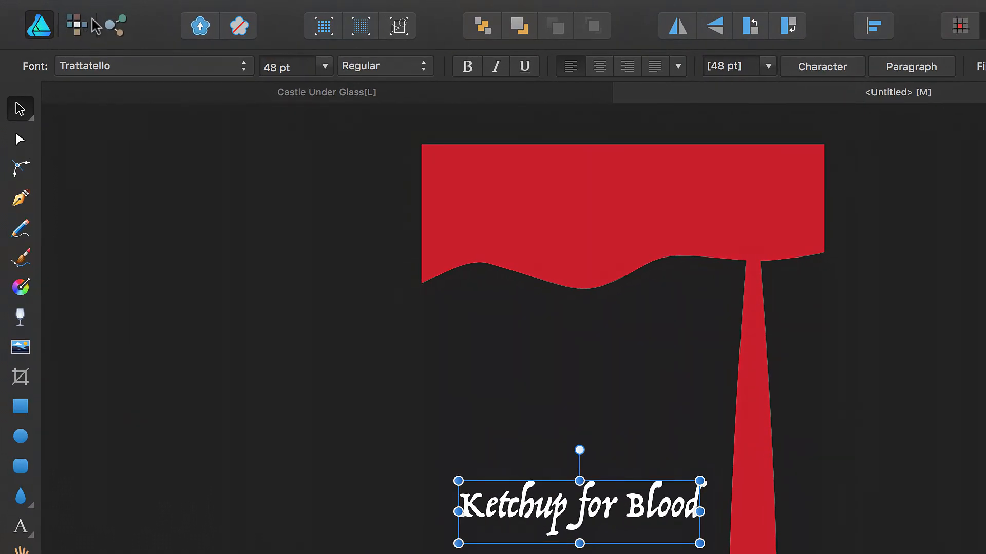
Switch to the Pixel Persona and set up the Paint Brush with a darker red, H 0, S 66, L 37
{"action": "left_click", "coordinate": [84, 33]}
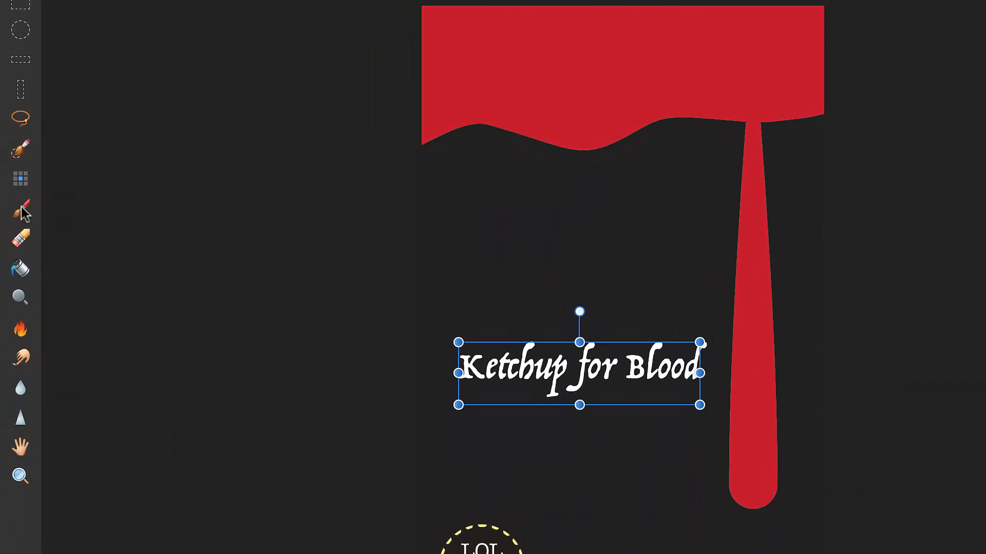
{"action": "left_click", "coordinate": [22, 211]}
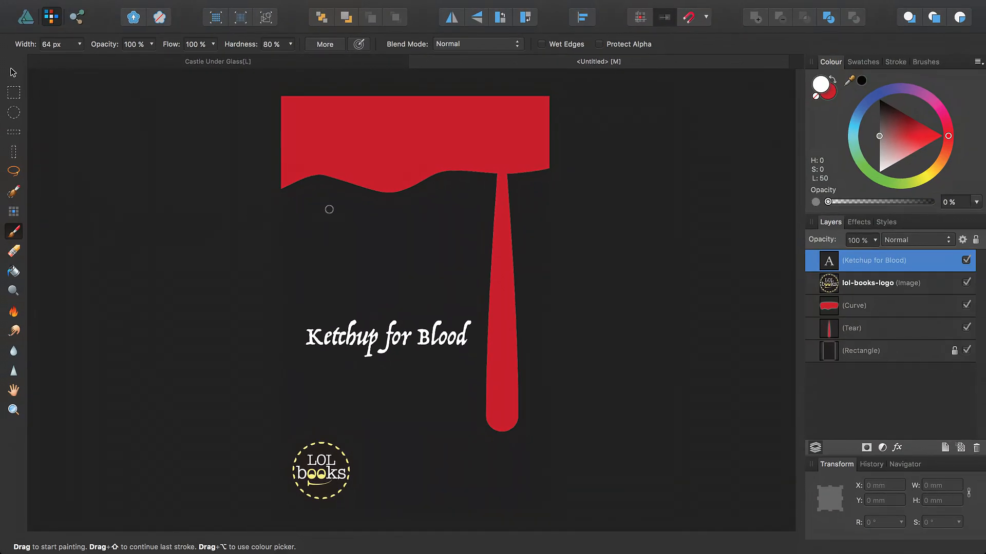
{"action": "left_click", "coordinate": [831, 98]}
{"action": "left_click_drag", "start_coordinate": [922, 135], "coordinate": [911, 130]}
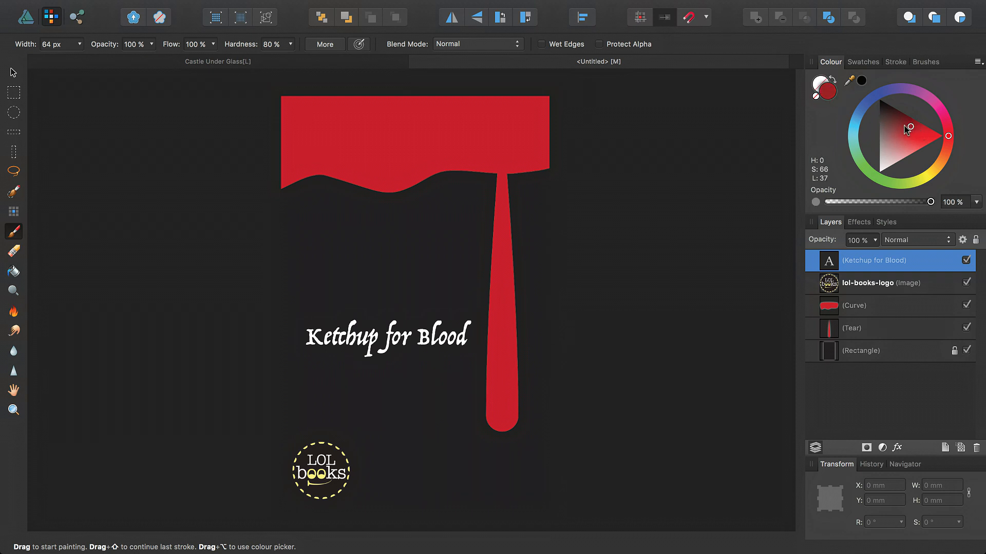
{"action": "left_click", "coordinate": [864, 64]}
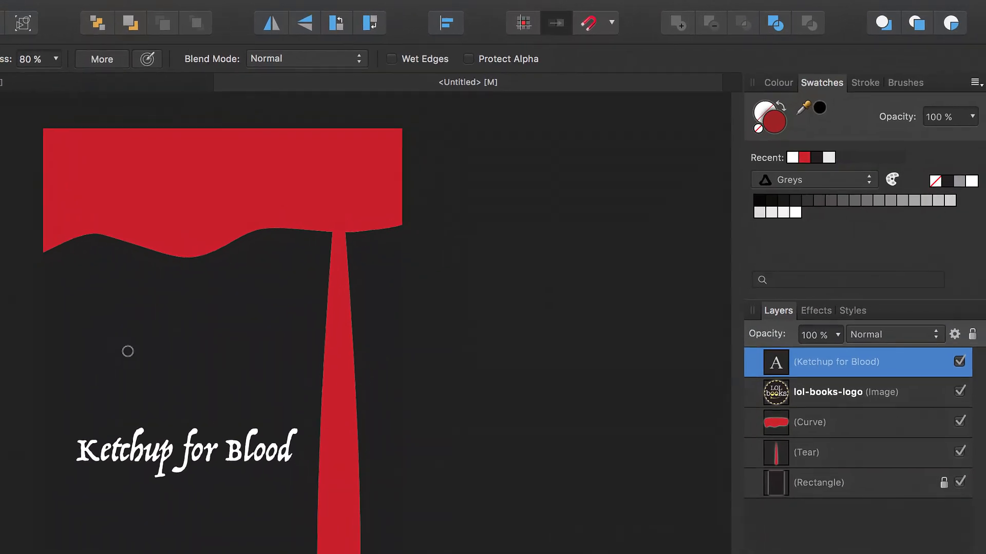
Paint a short test stroke above the title, and undo it
{"action": "left_click_drag", "start_coordinate": [119, 357], "coordinate": [251, 314]}
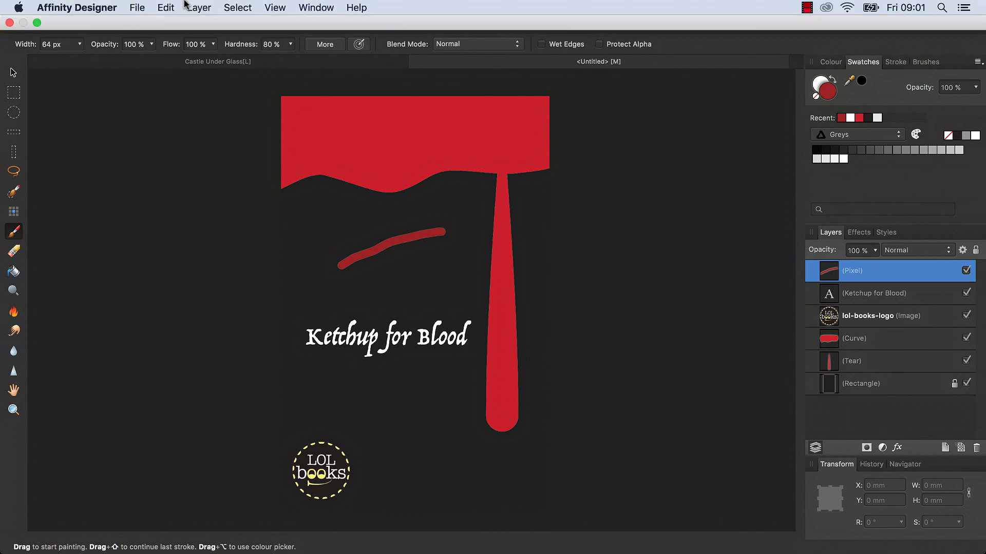
{"action": "left_click", "coordinate": [164, 7]}
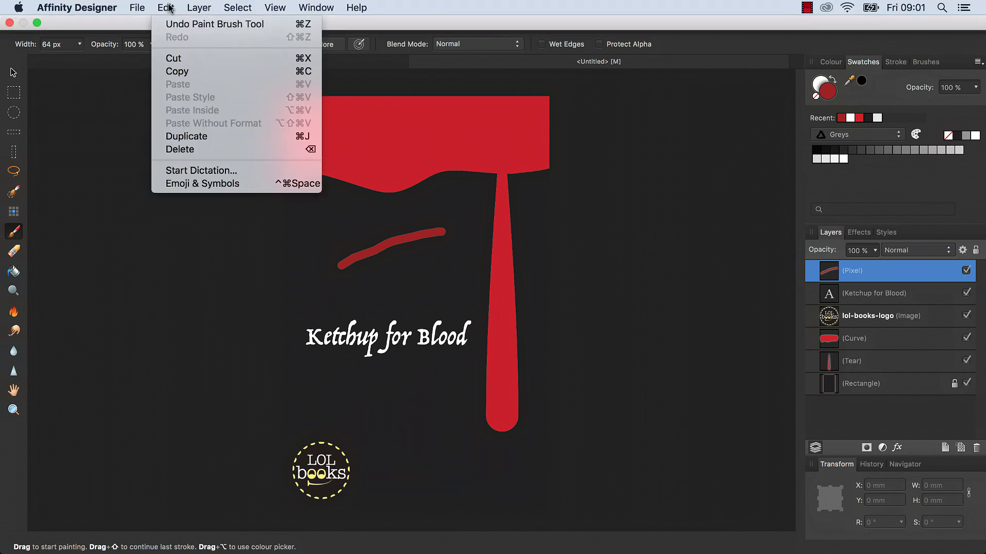
{"action": "left_click", "coordinate": [189, 25]}
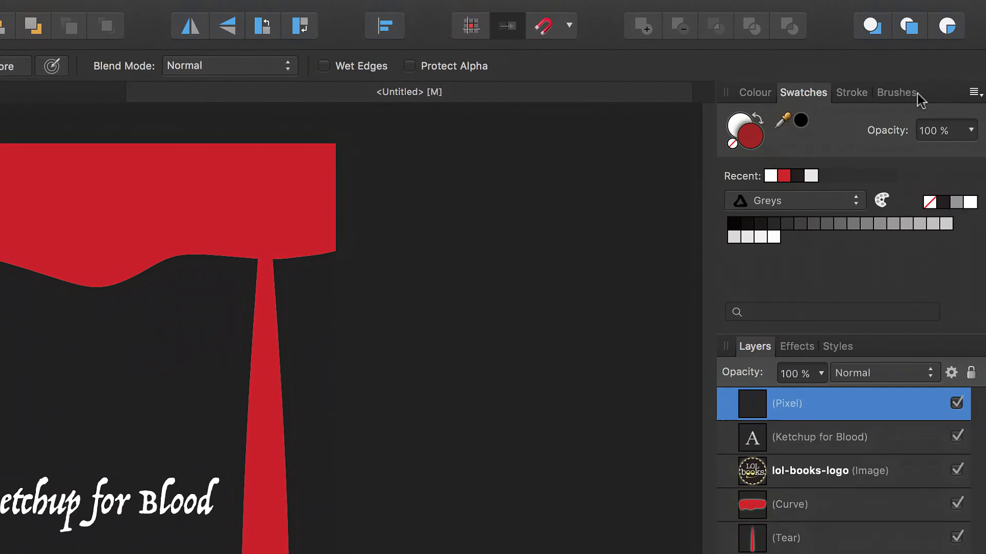
Cover the page with dark red vein-like strokes using the 230 px Texture brush widened to 800 px
{"action": "left_click", "coordinate": [903, 93]}
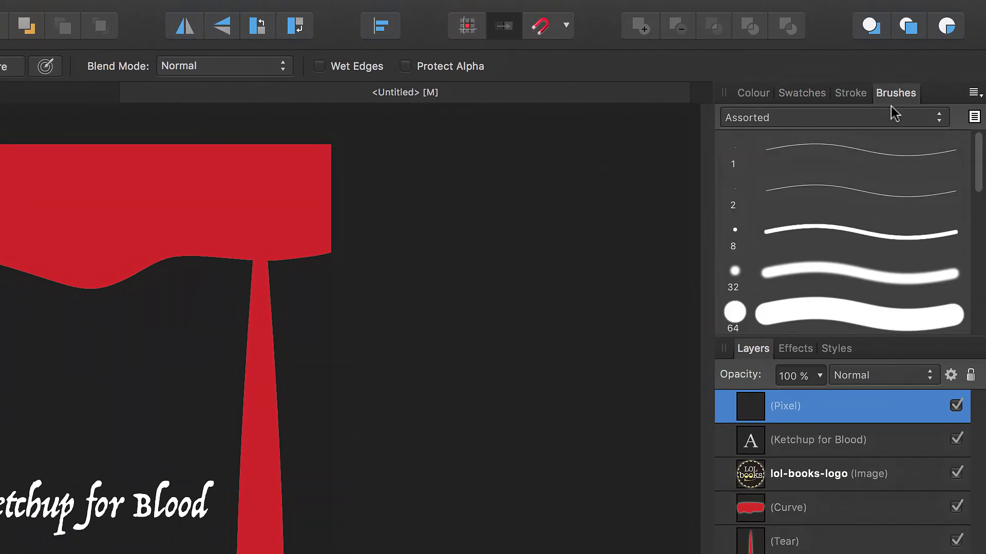
{"action": "left_click", "coordinate": [881, 118]}
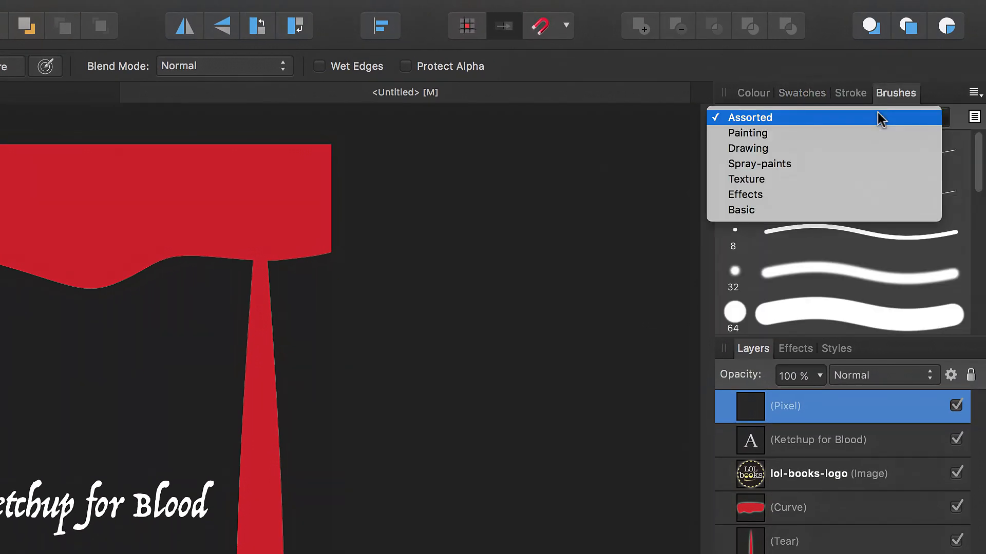
{"action": "left_click", "coordinate": [781, 179]}
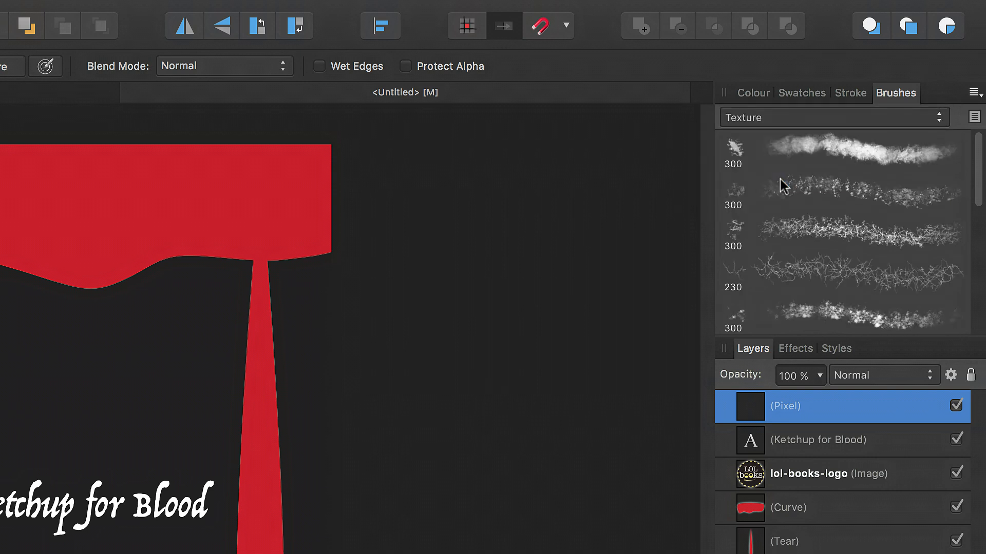
{"action": "left_click", "coordinate": [792, 277]}
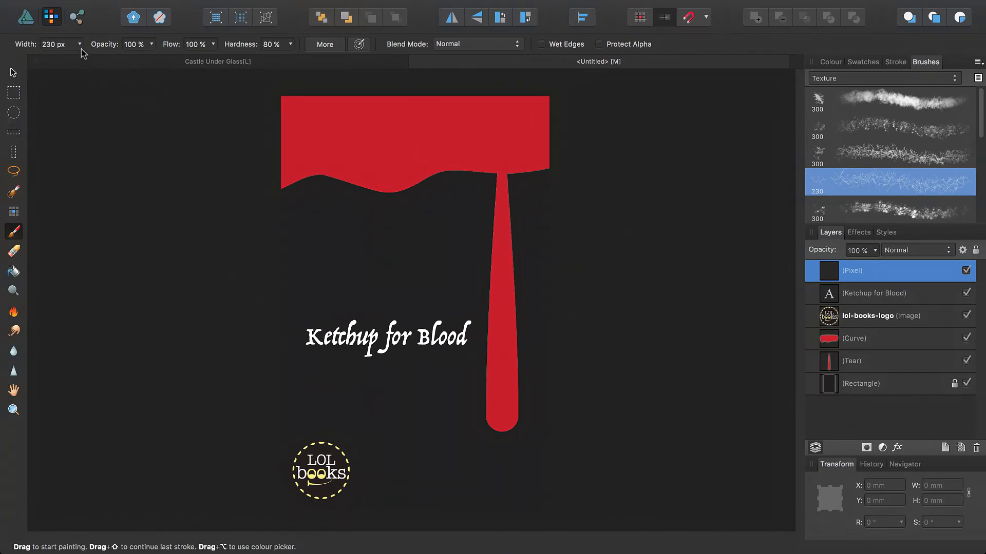
{"action": "left_click", "coordinate": [79, 45]}
{"action": "left_click_drag", "start_coordinate": [88, 62], "coordinate": [111, 63]}
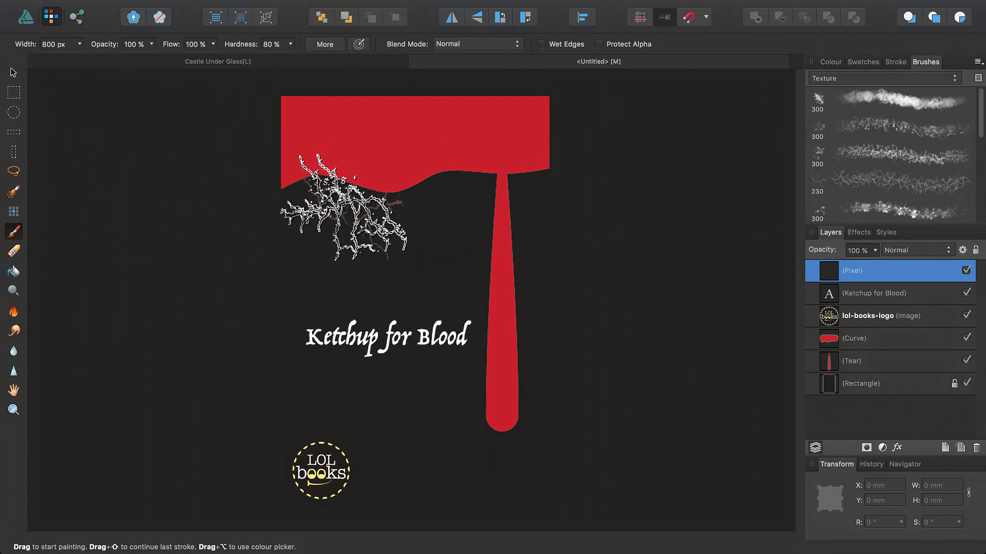
{"action": "mouse_move", "coordinate": [306, 206]}
{"action": "left_mouse_down"}
{"action": "mouse_move", "coordinate": [419, 218]}
{"action": "mouse_move", "coordinate": [235, 306]}
{"action": "mouse_move", "coordinate": [541, 429]}
{"action": "mouse_move", "coordinate": [297, 478]}
{"action": "mouse_move", "coordinate": [606, 506]}
{"action": "left_mouse_up"}
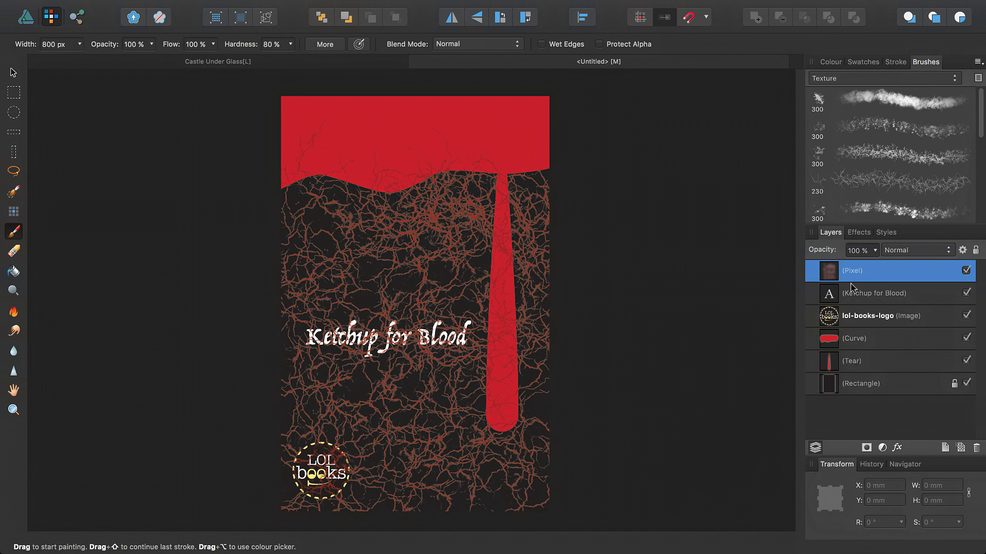
Reorder the painted pixel layer so it sits beneath the tear and directly above the locked background rectangle
{"action": "left_click_drag", "start_coordinate": [847, 276], "coordinate": [830, 334]}
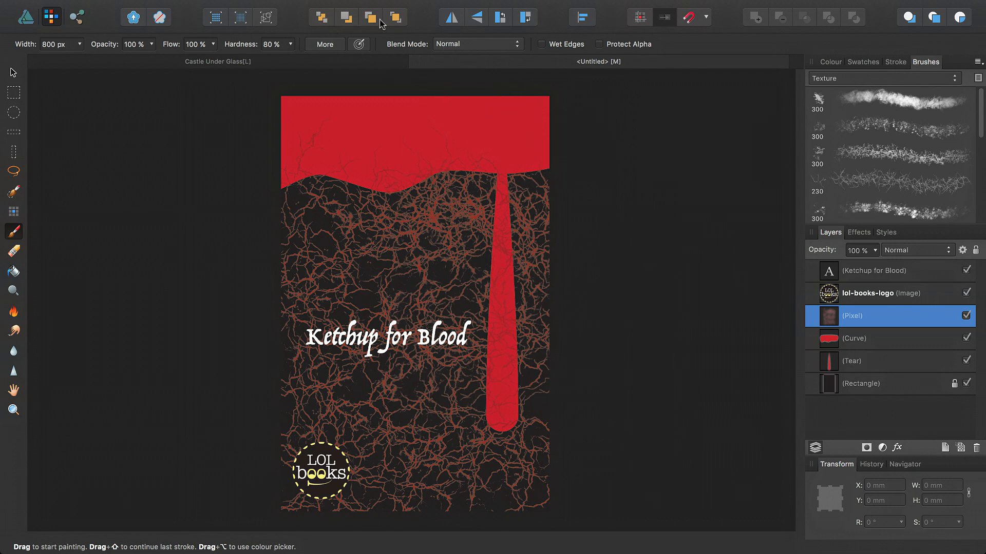
{"action": "left_click", "coordinate": [322, 19]}
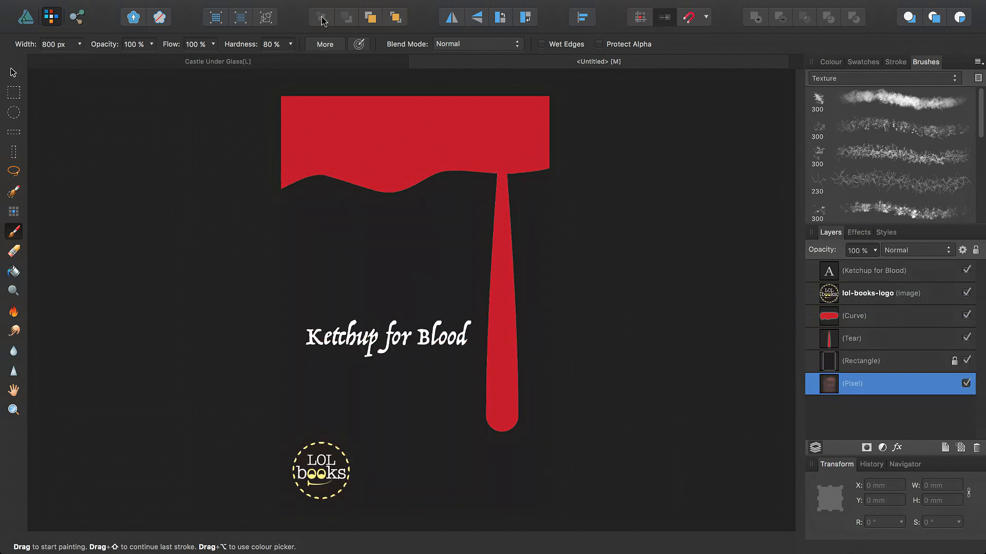
{"action": "left_click", "coordinate": [371, 20]}
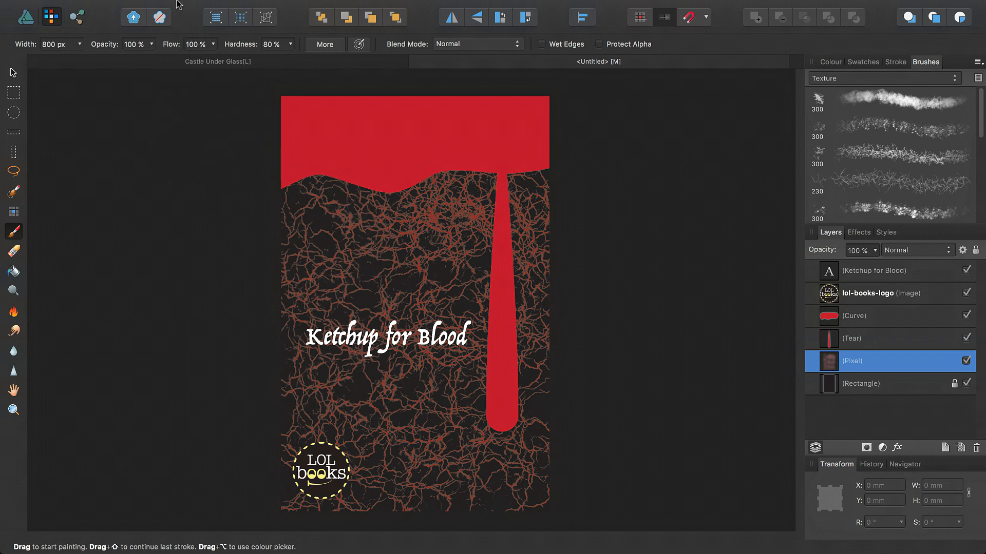
Save the book cover document to the Desktop under the file name ketchup-for-blood
{"action": "left_click", "coordinate": [143, 9]}
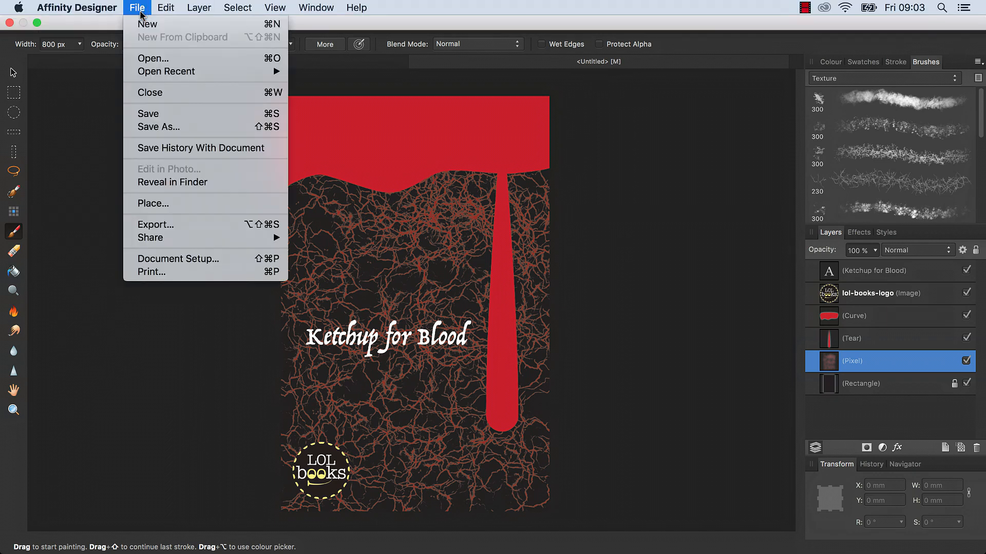
{"action": "left_click", "coordinate": [186, 115]}
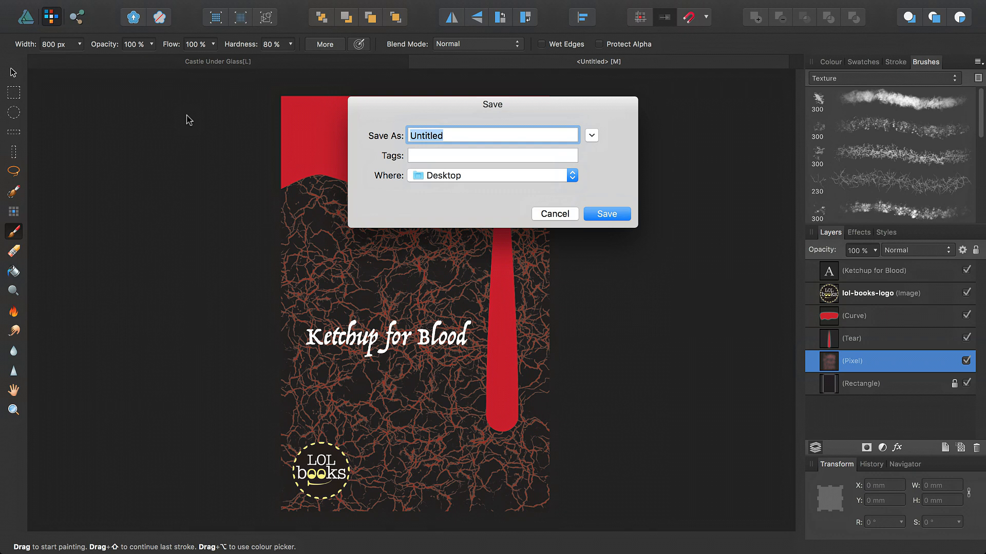
{"action": "type", "text": "ketchup-for-blood"}
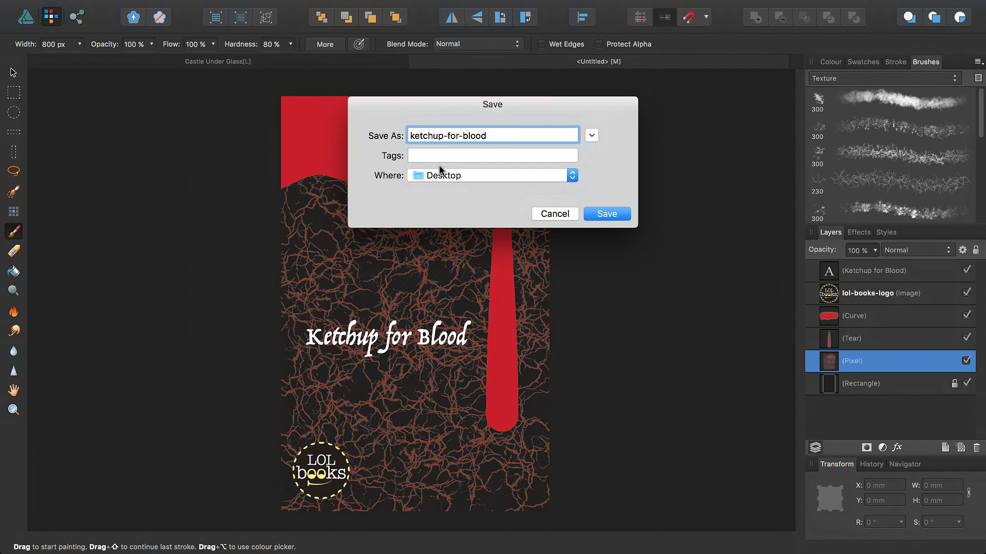
{"action": "left_click", "coordinate": [593, 214]}
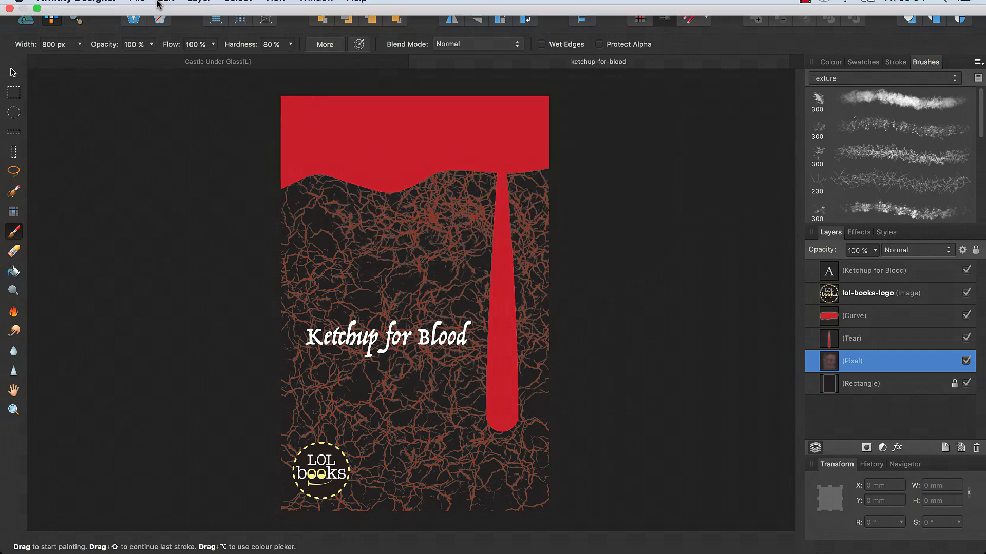
{"action": "left_click", "coordinate": [139, 7]}
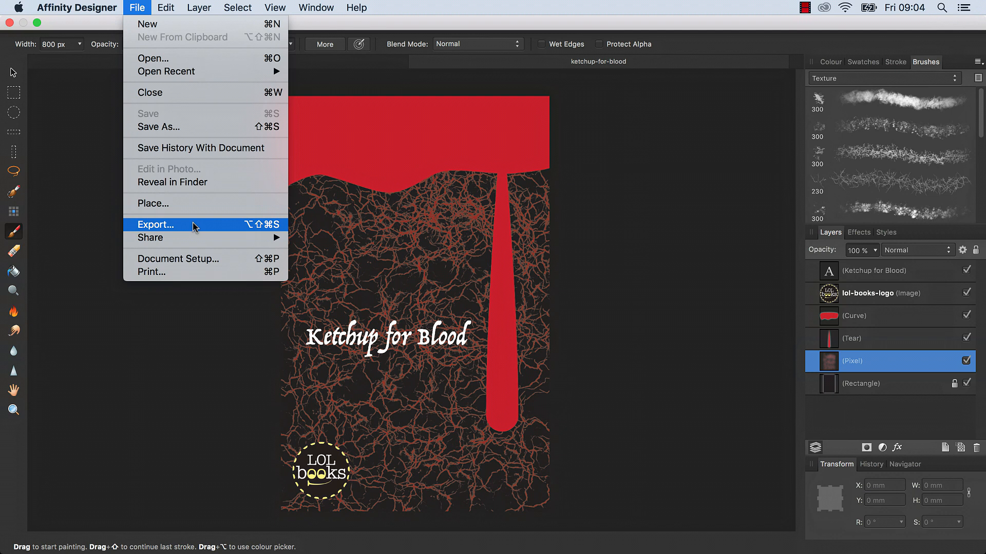
{"action": "key", "text": "Escape"}
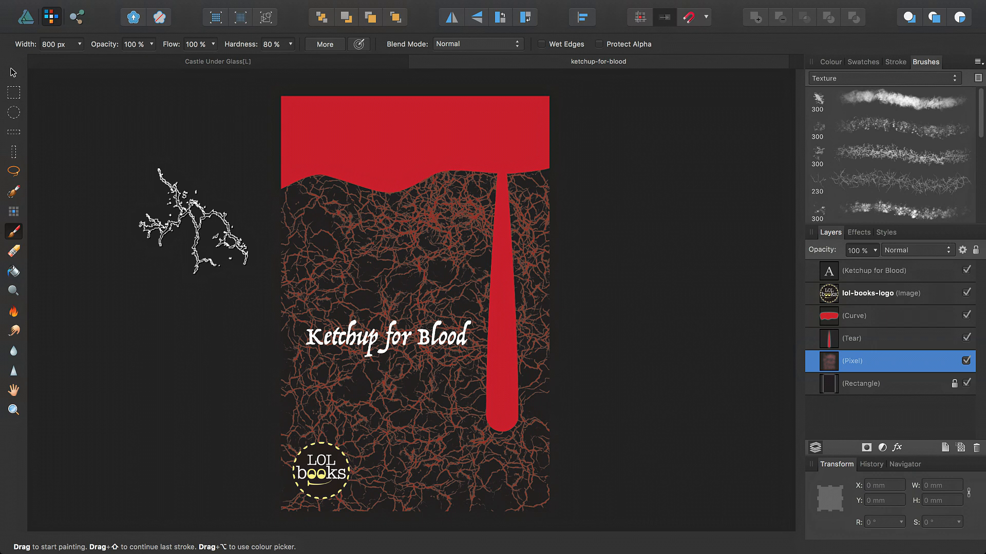
{"action": "mouse_move", "coordinate": [279, 2]}
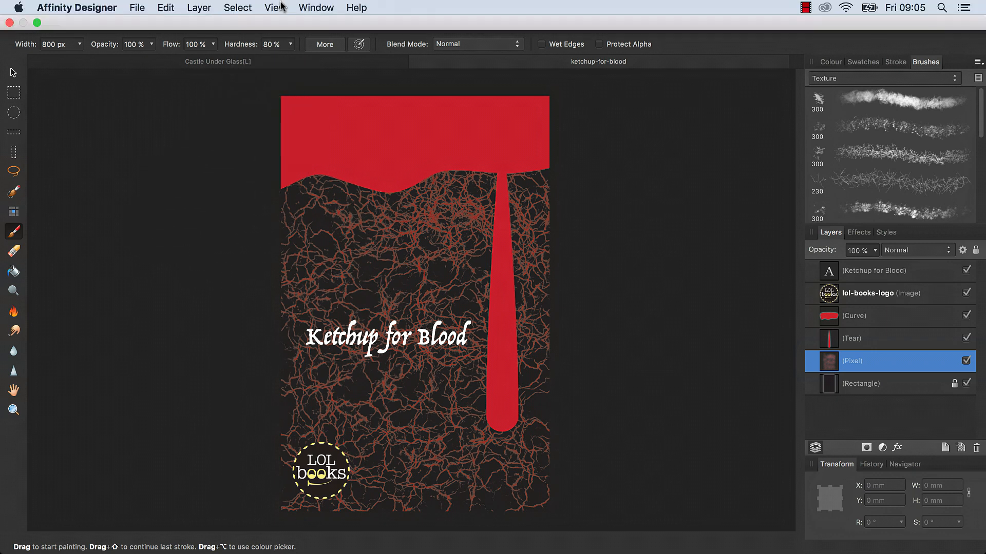
{"action": "left_click", "coordinate": [356, 9]}
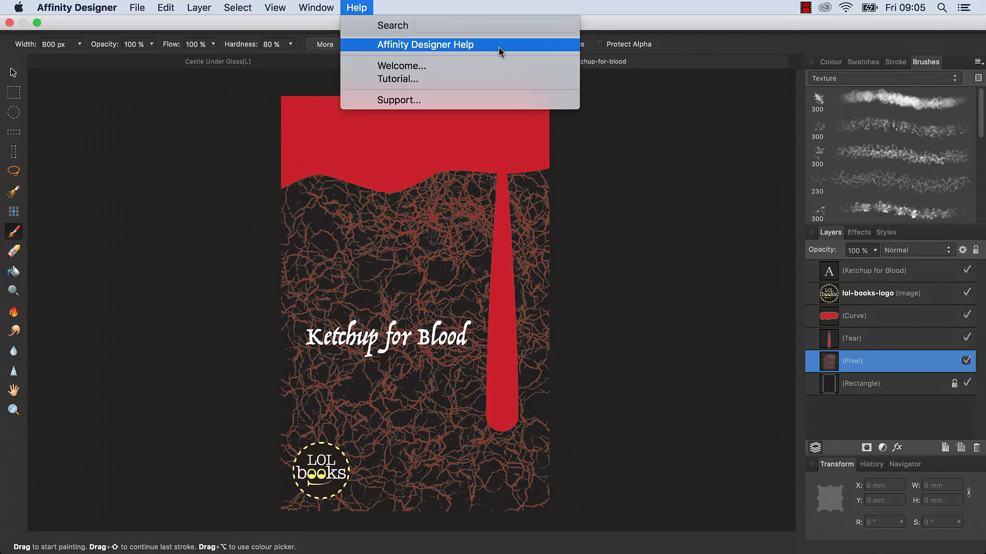